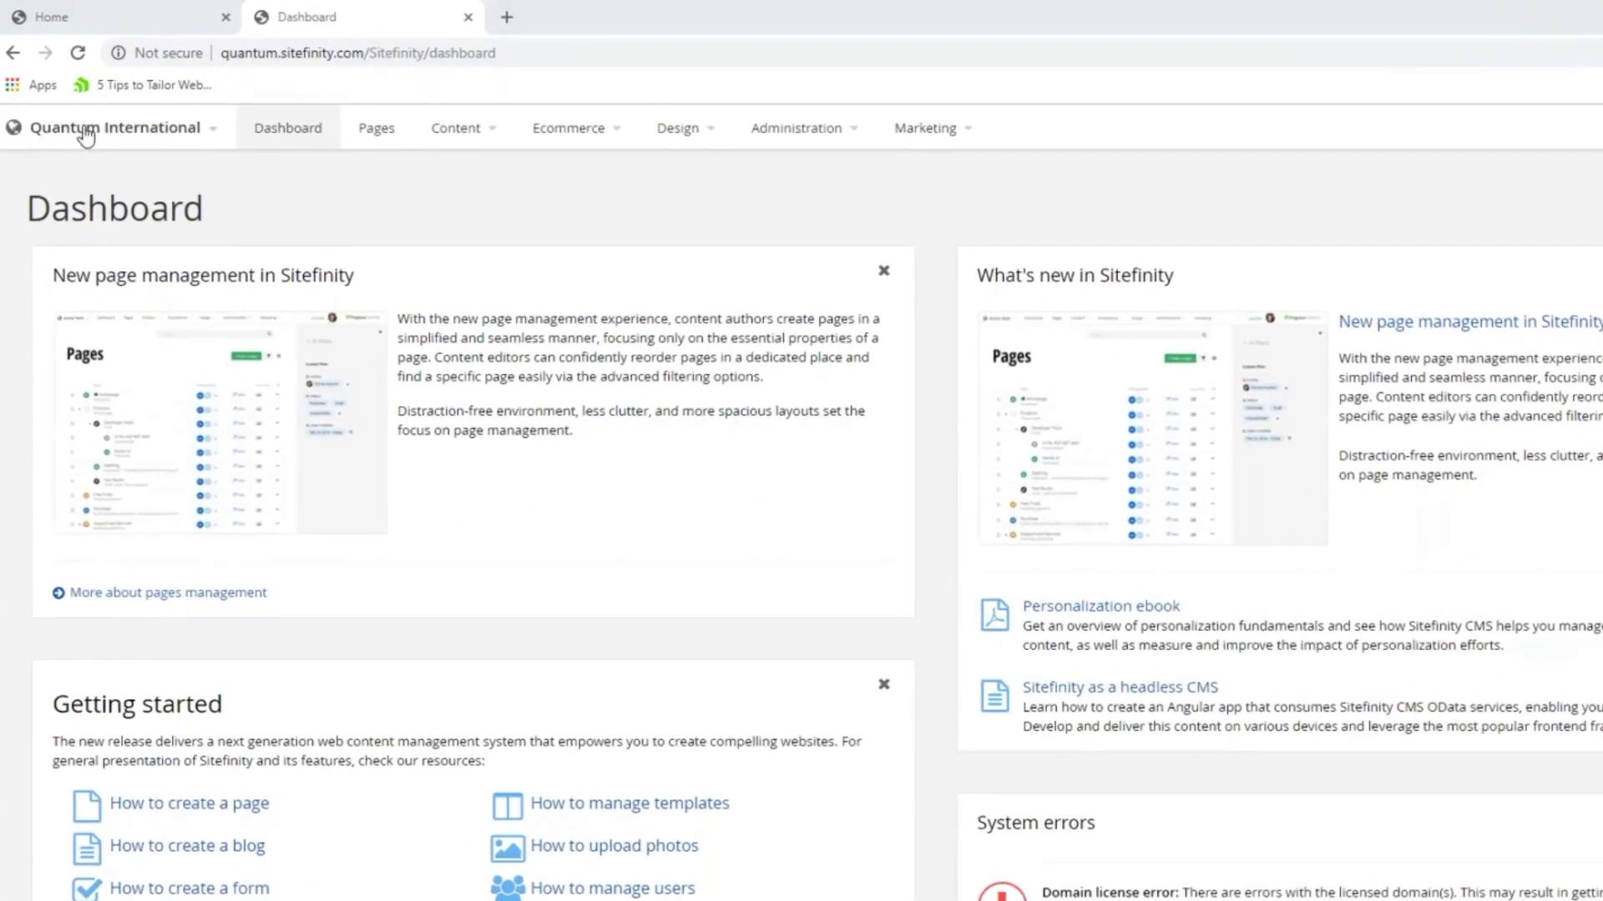
Open the Quantum International site selector to show all four Quantum sites
left_click(86, 135)
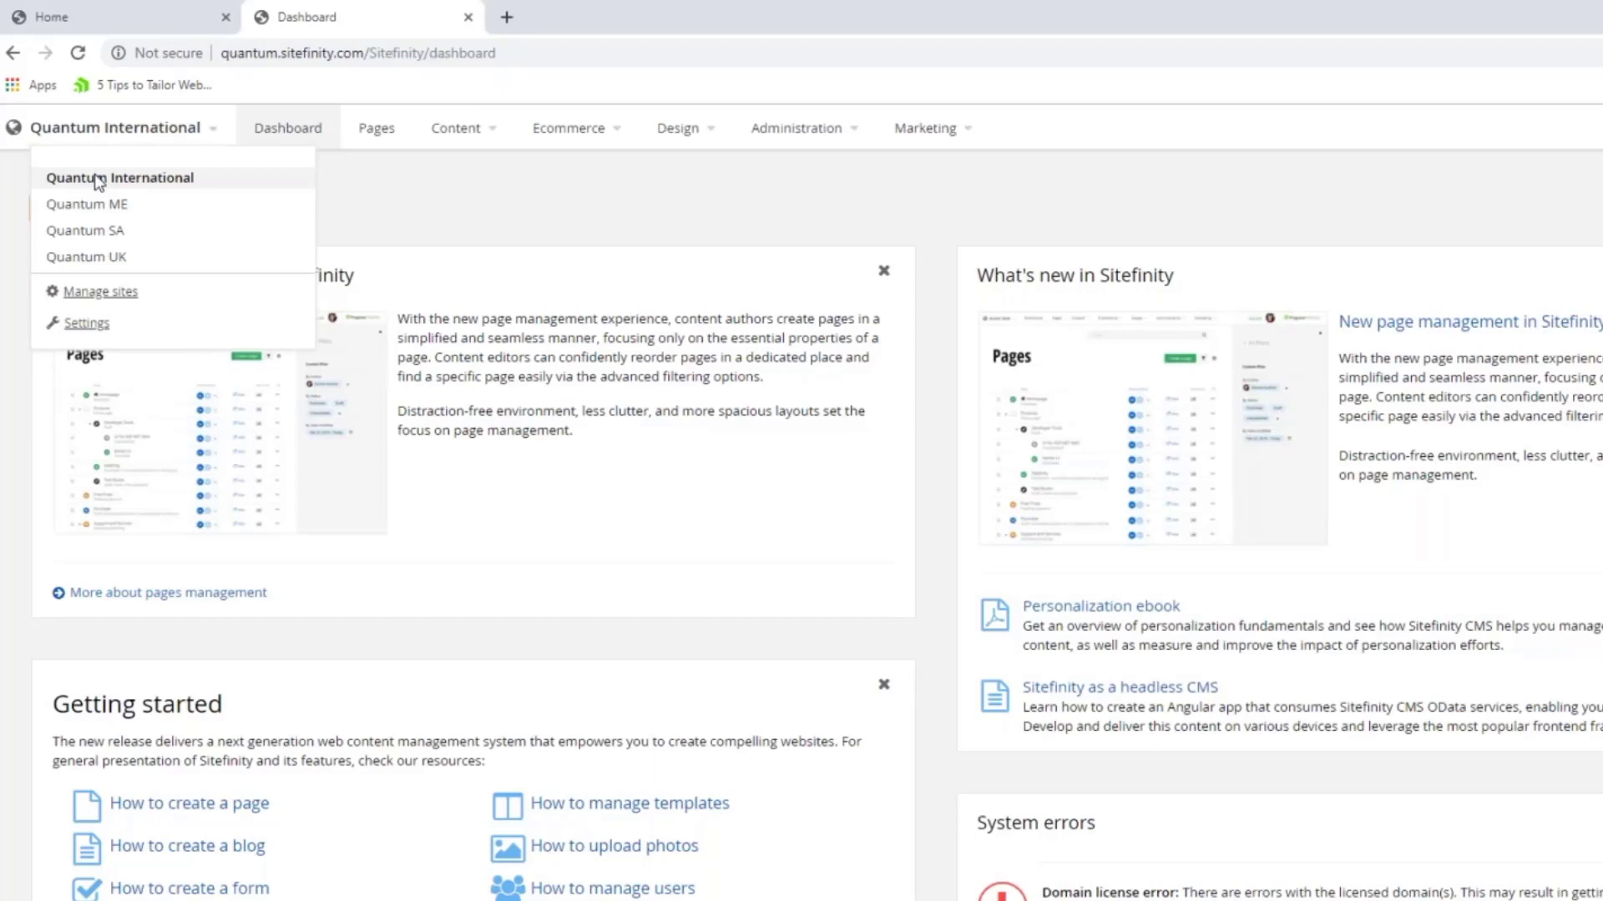
From Manage sites, start a new site named 'Demo Website'
left_click(101, 292)
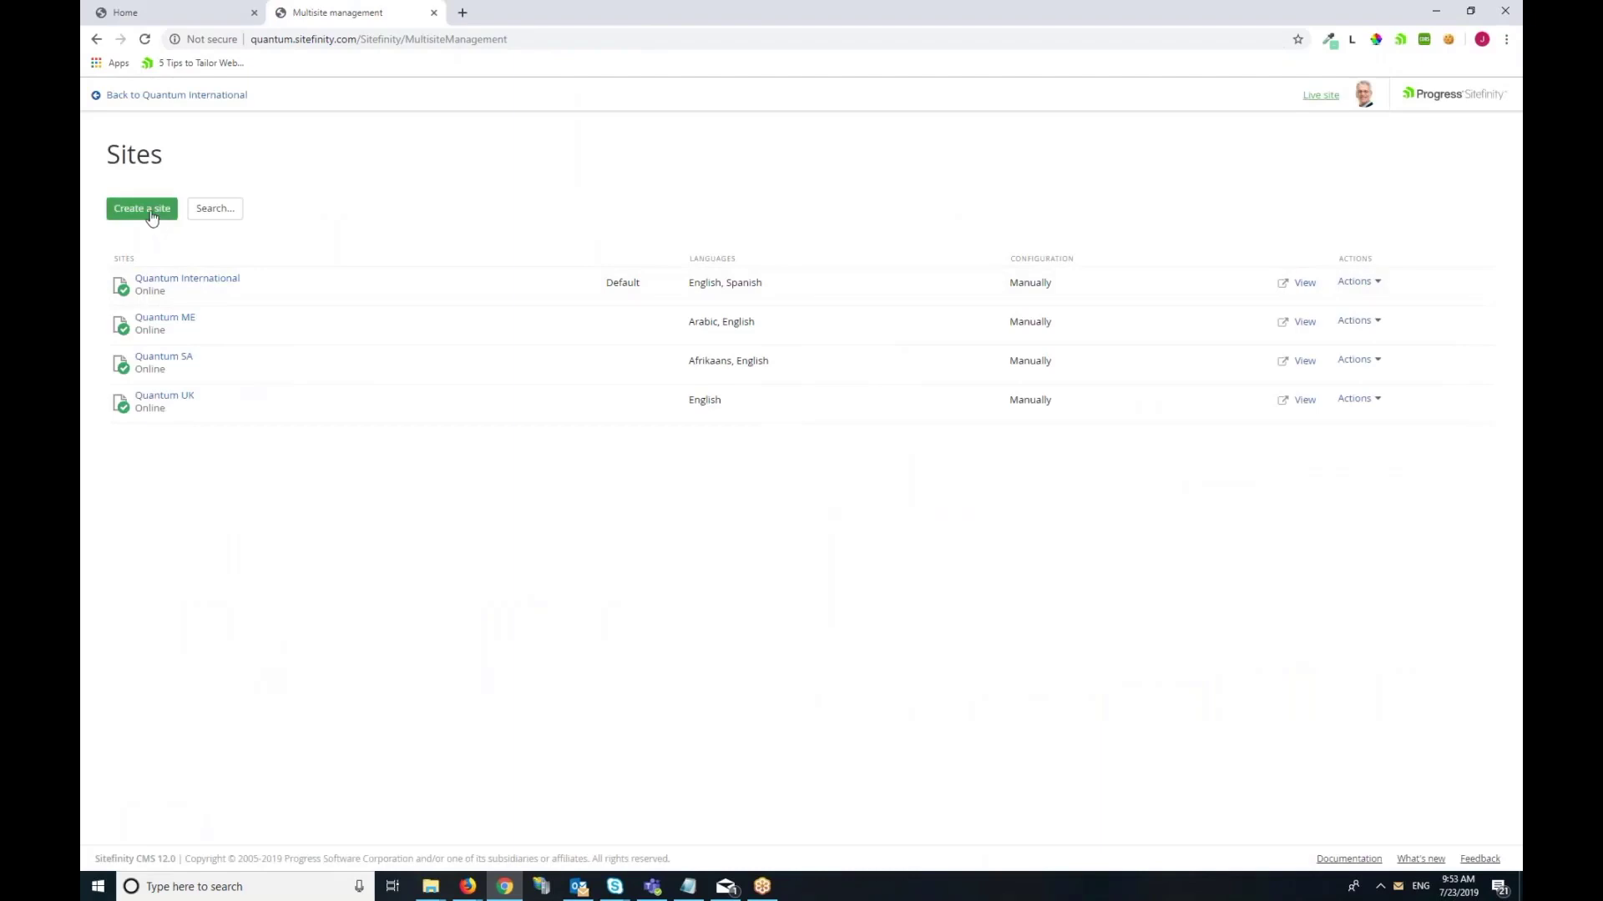
left_click(150, 209)
left_click(611, 124)
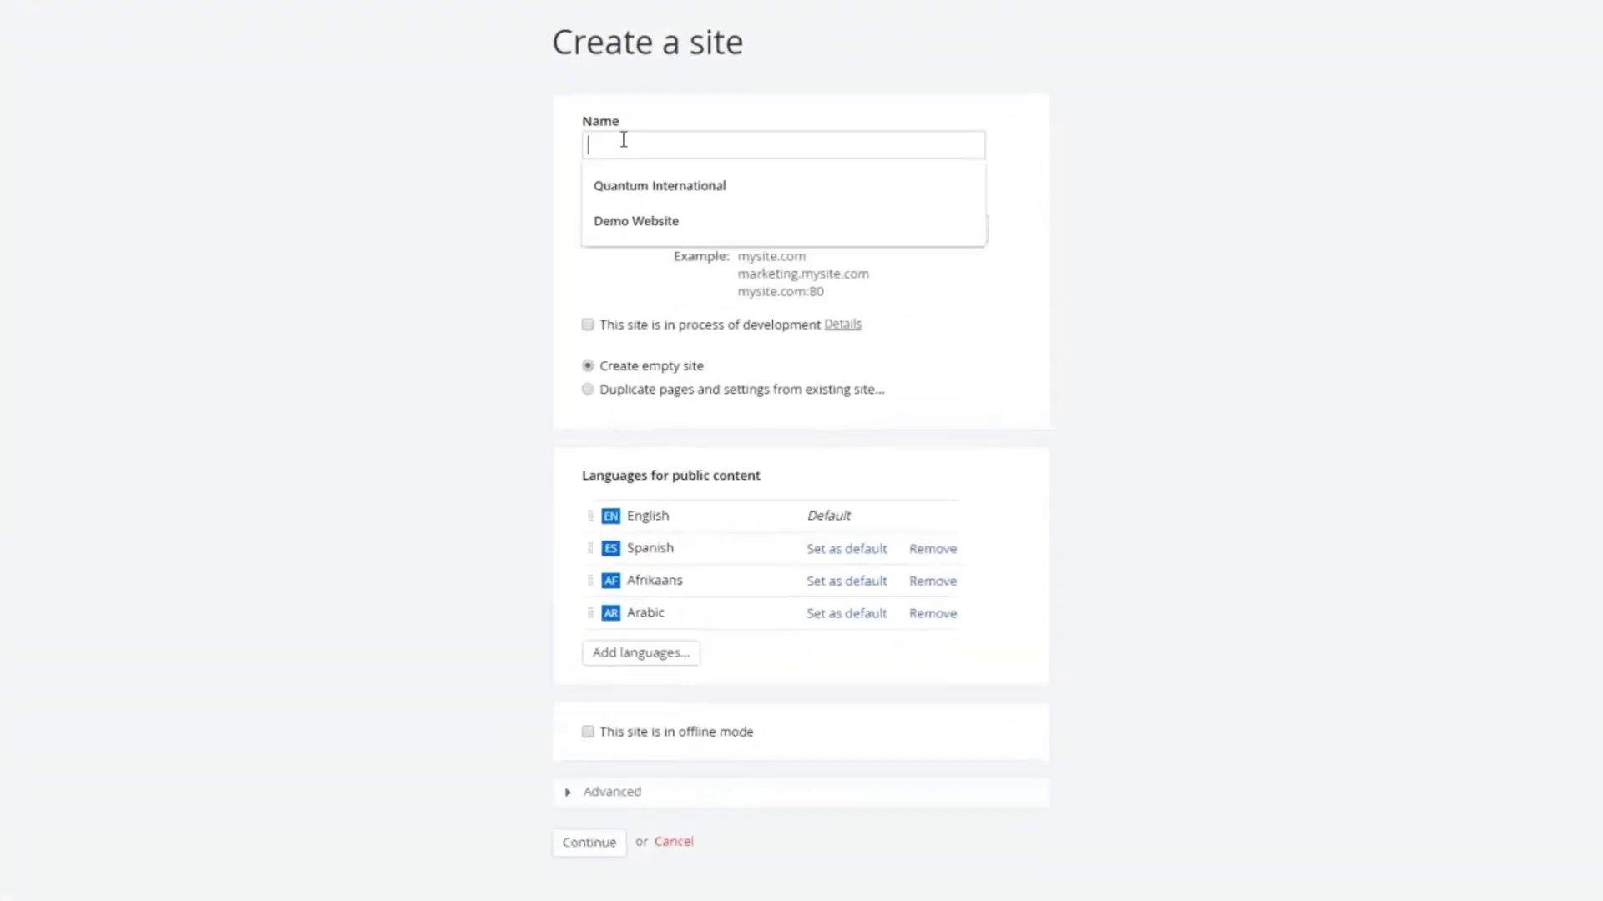
type("Demo")
key("Down")
key("Return")
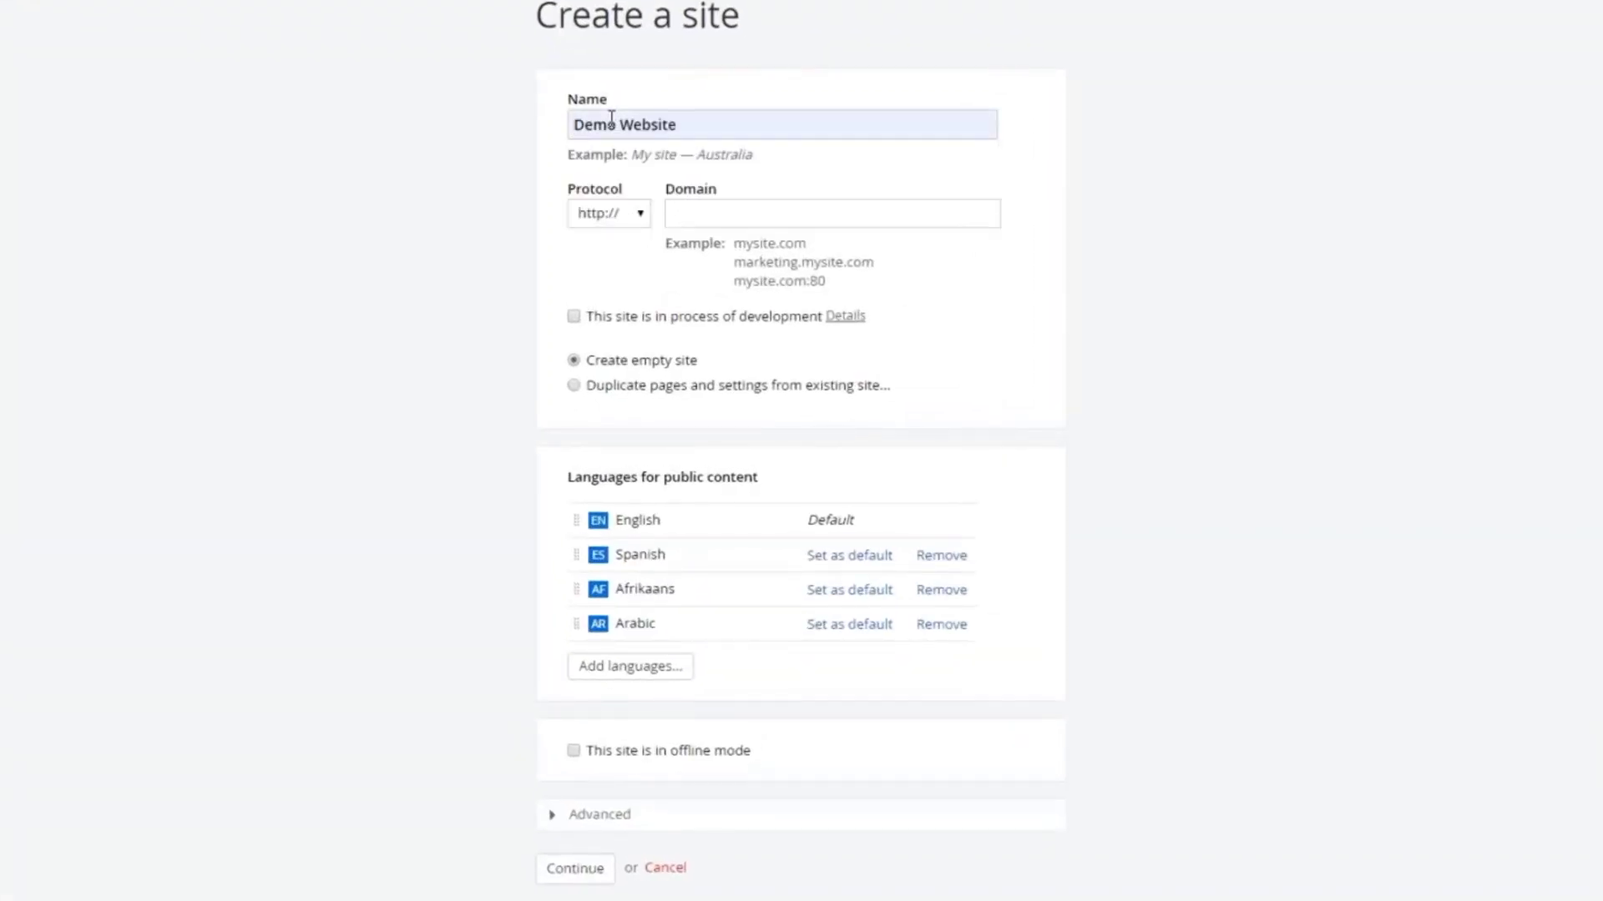
type("q")
Set the domain to quantum.sitefinity.com/demo and keep Create empty site selected
key("Down")
key("Down")
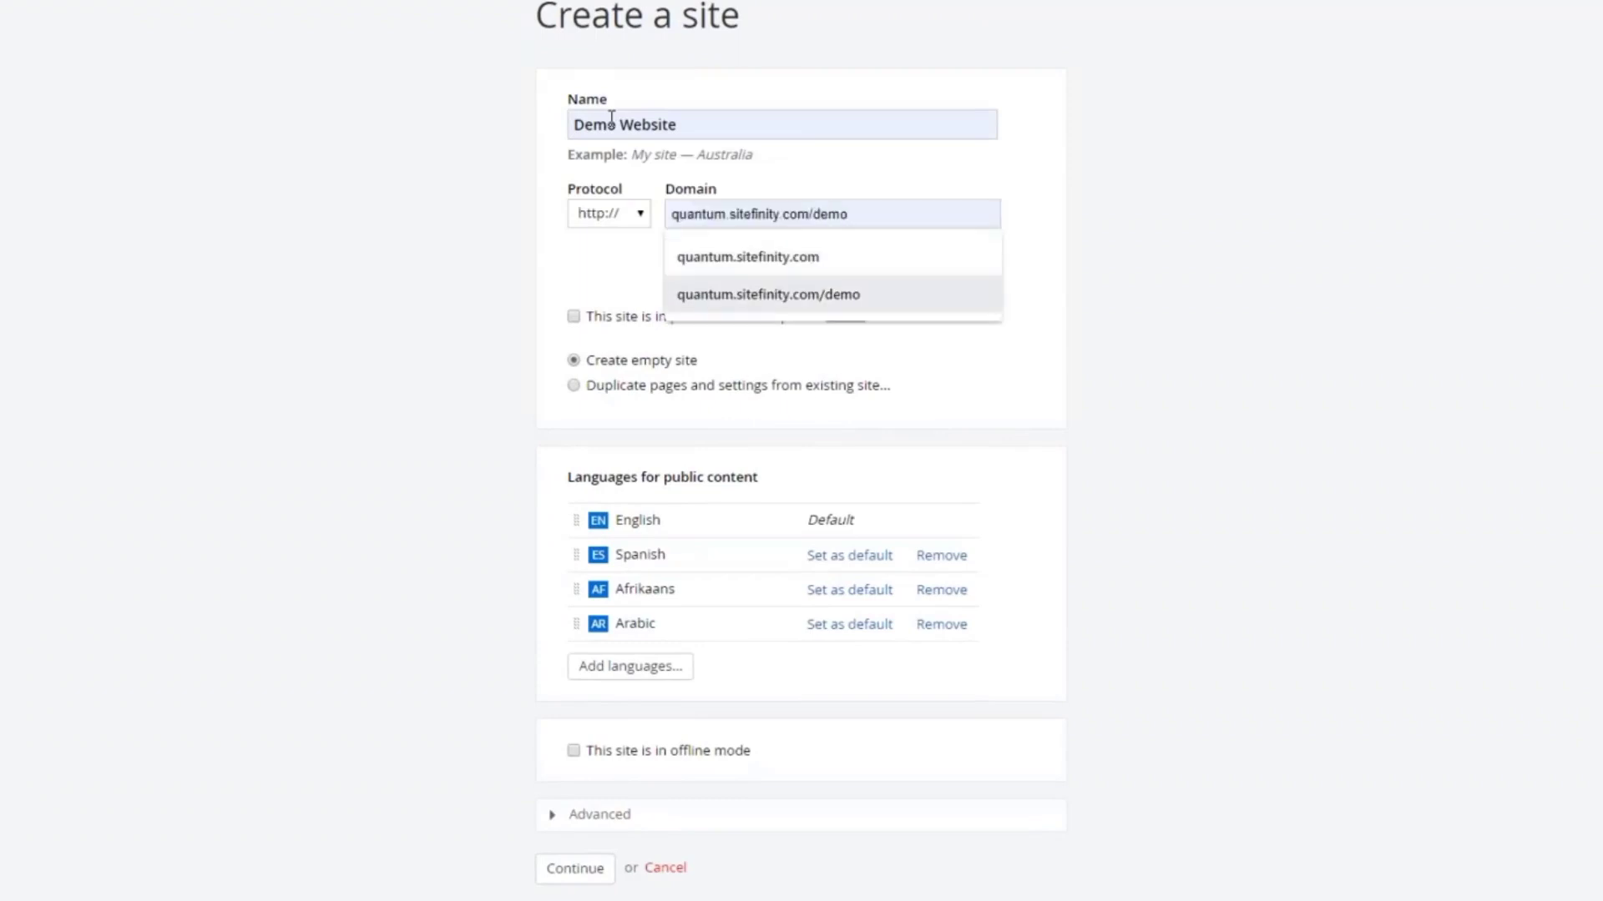
key("Return")
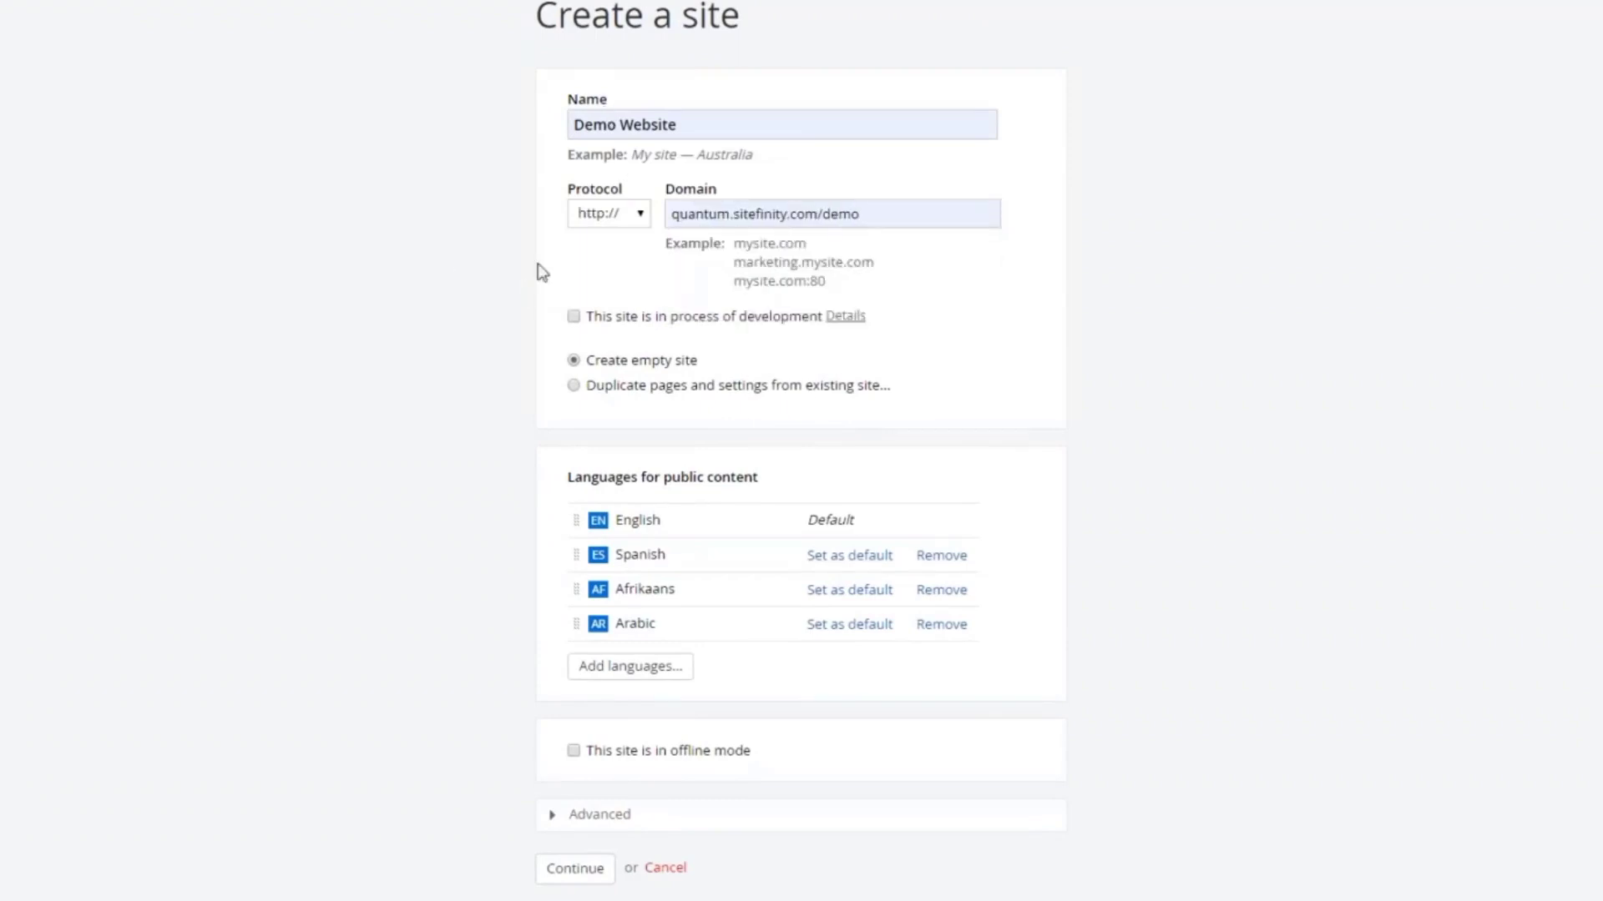
left_click(573, 386)
left_click(629, 417)
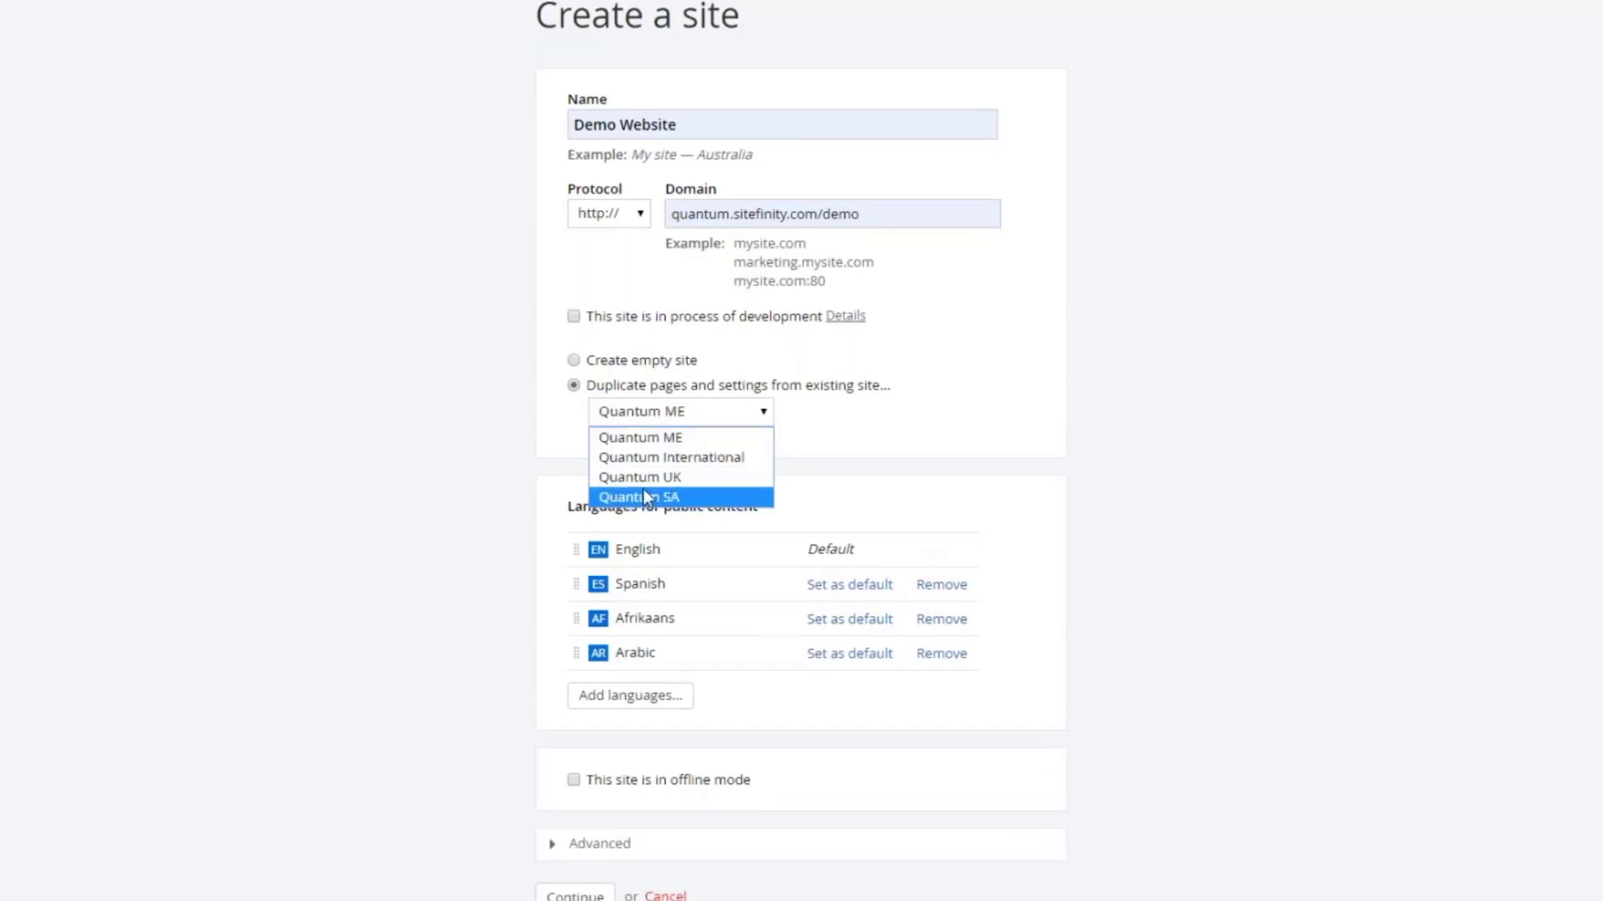
left_click(637, 364)
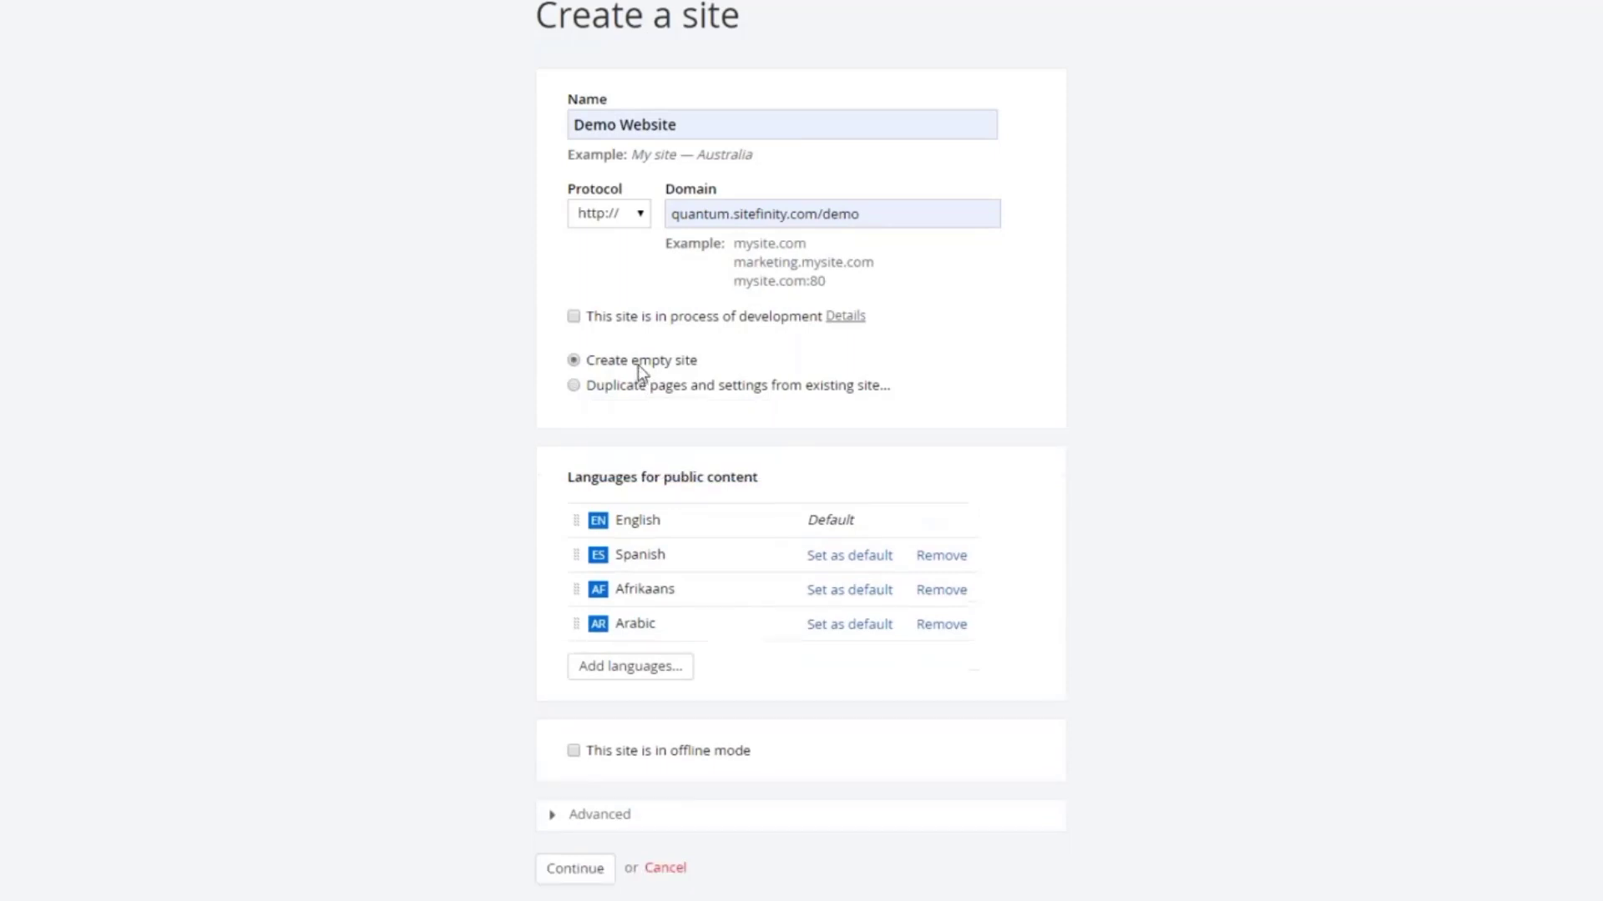
left_click(575, 317)
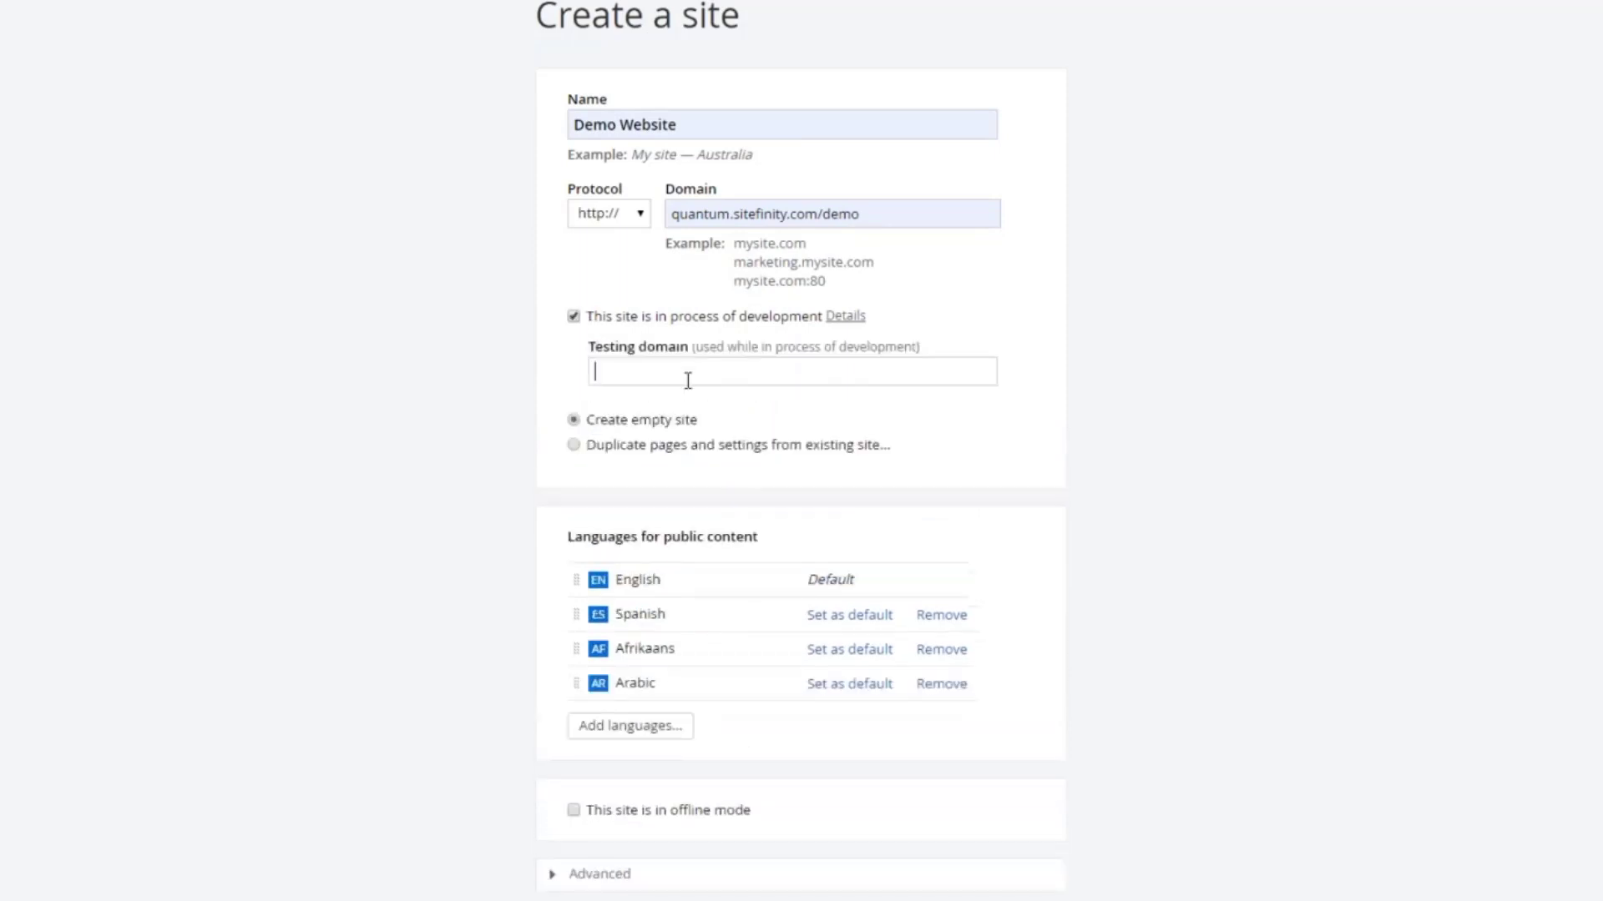
type("test.qua")
type("ntum.sitefinit")
type("y/com")
left_click(745, 372)
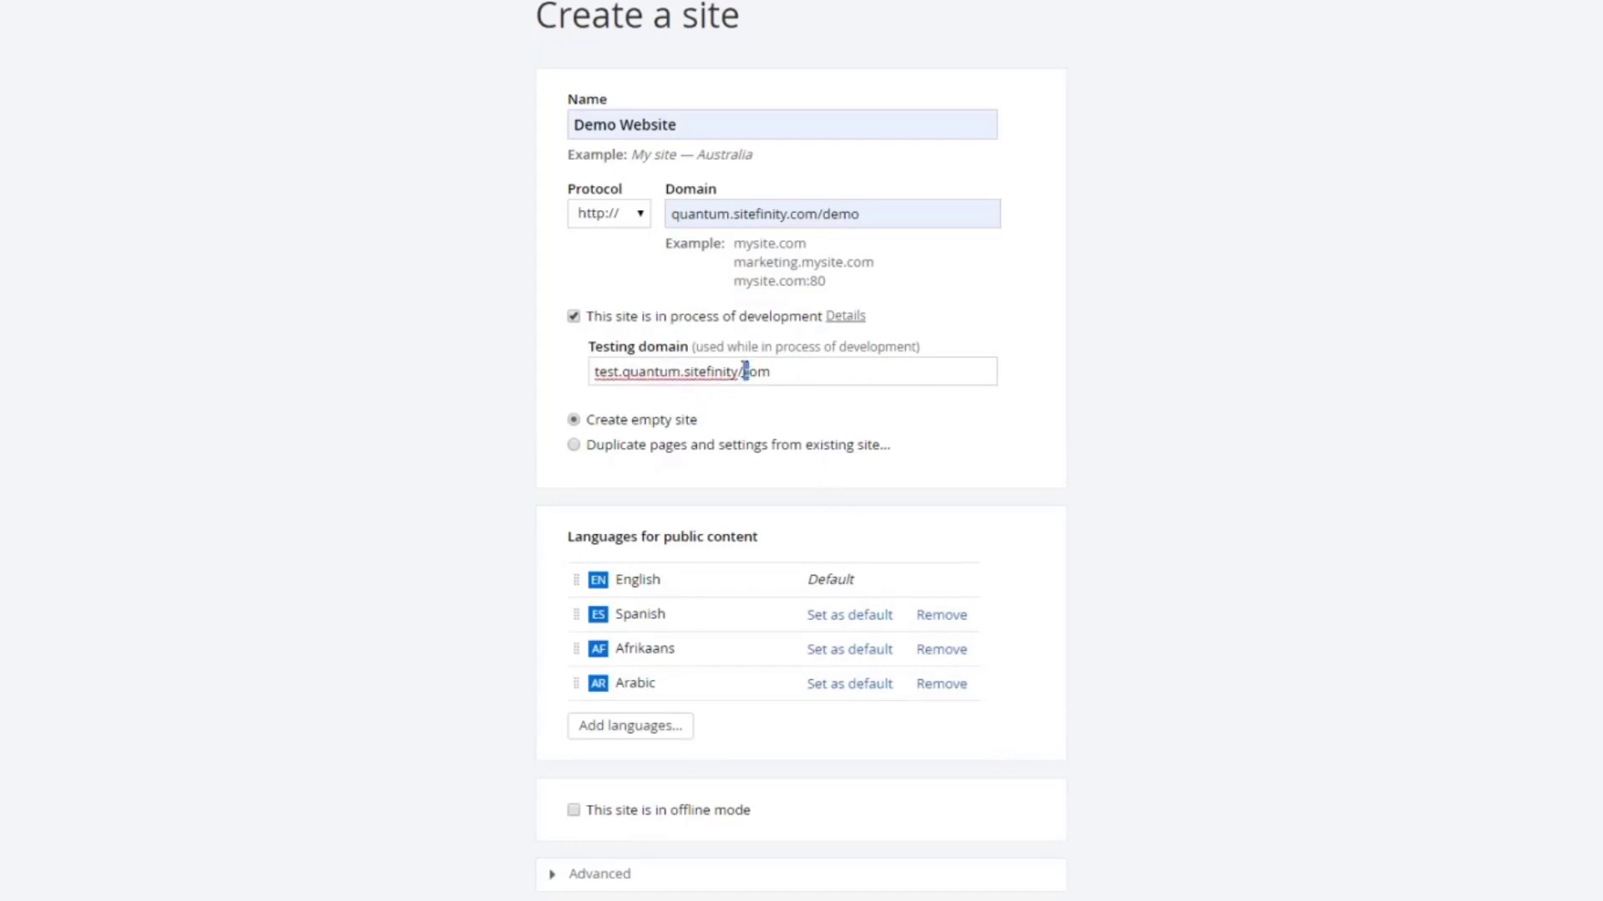
type(".")
left_click(573, 317)
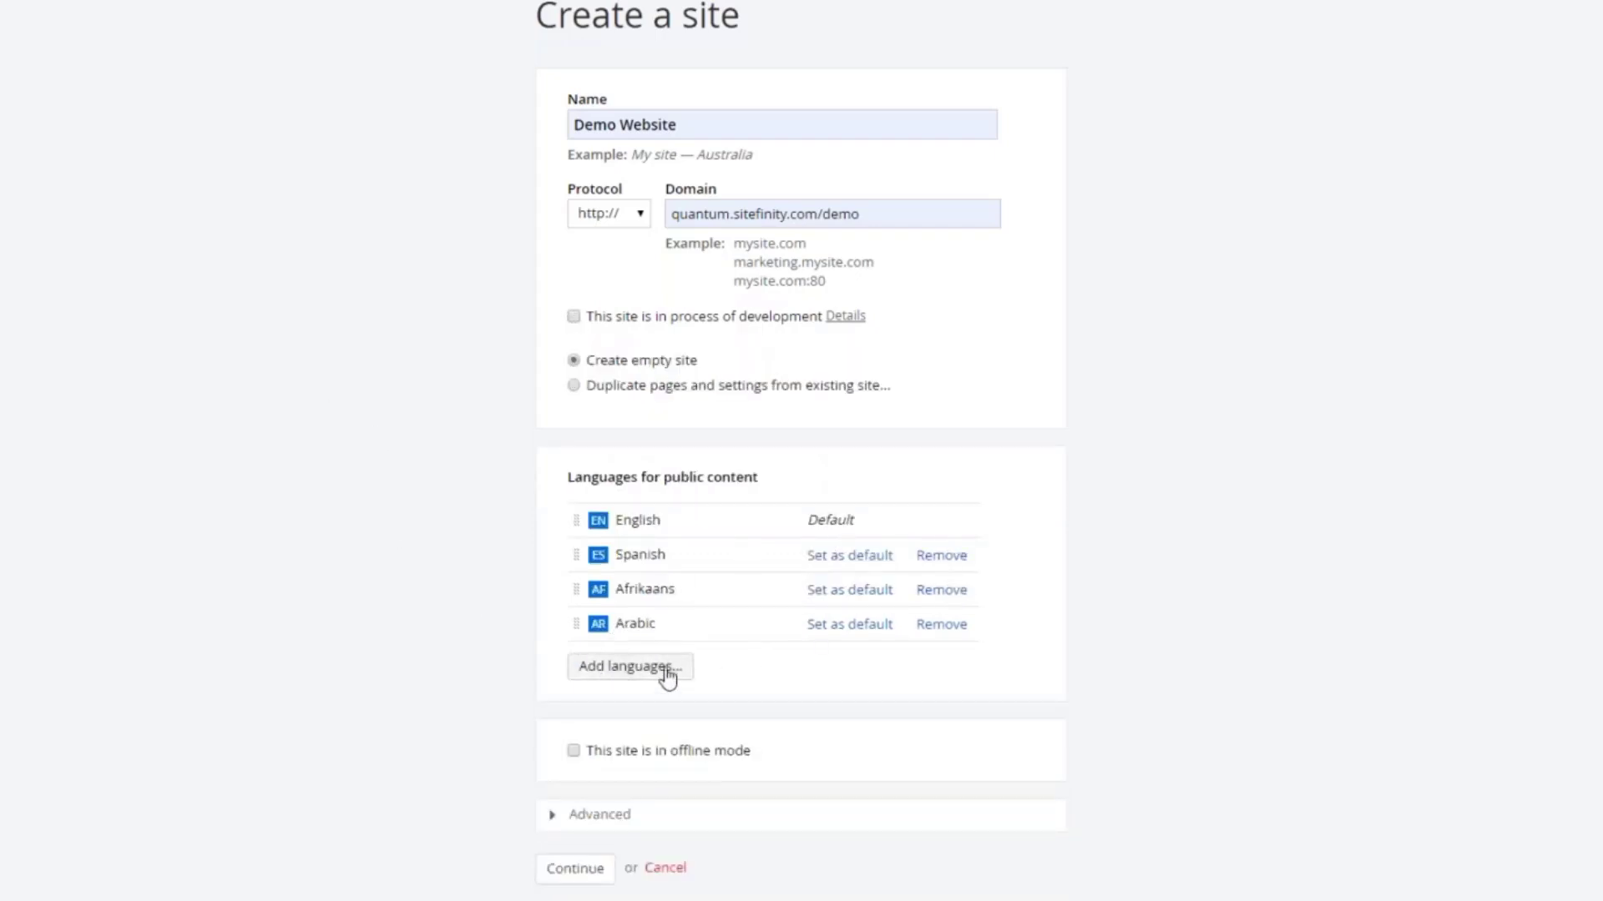
Make Spanish the default language, leave offline mode unchecked, and expand Advanced options
left_click(859, 558)
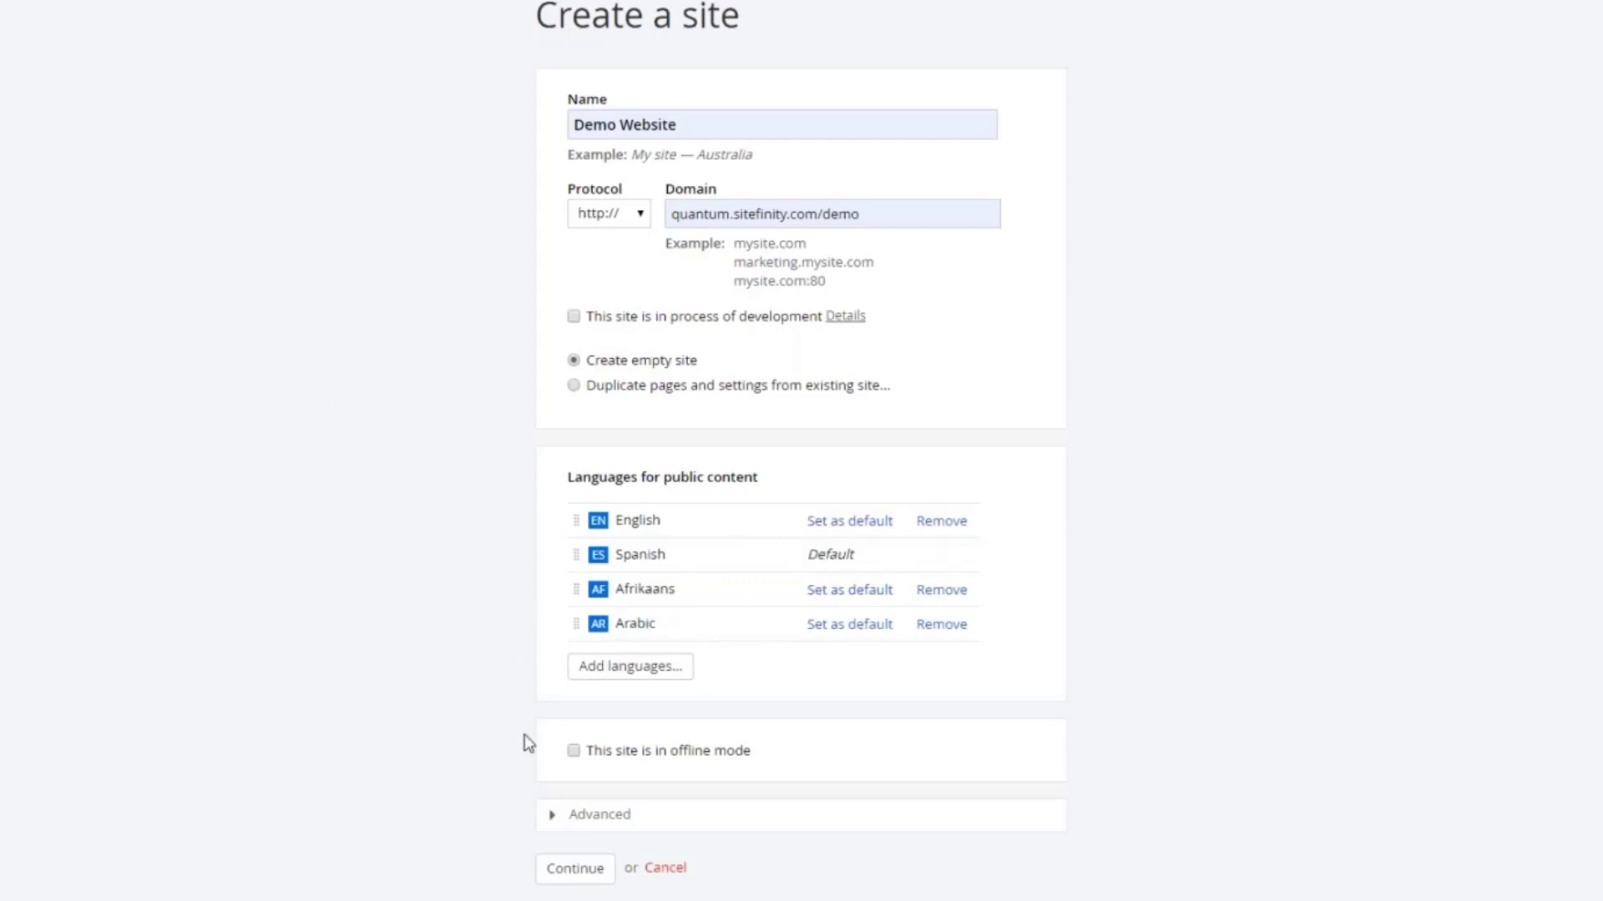
left_click(575, 752)
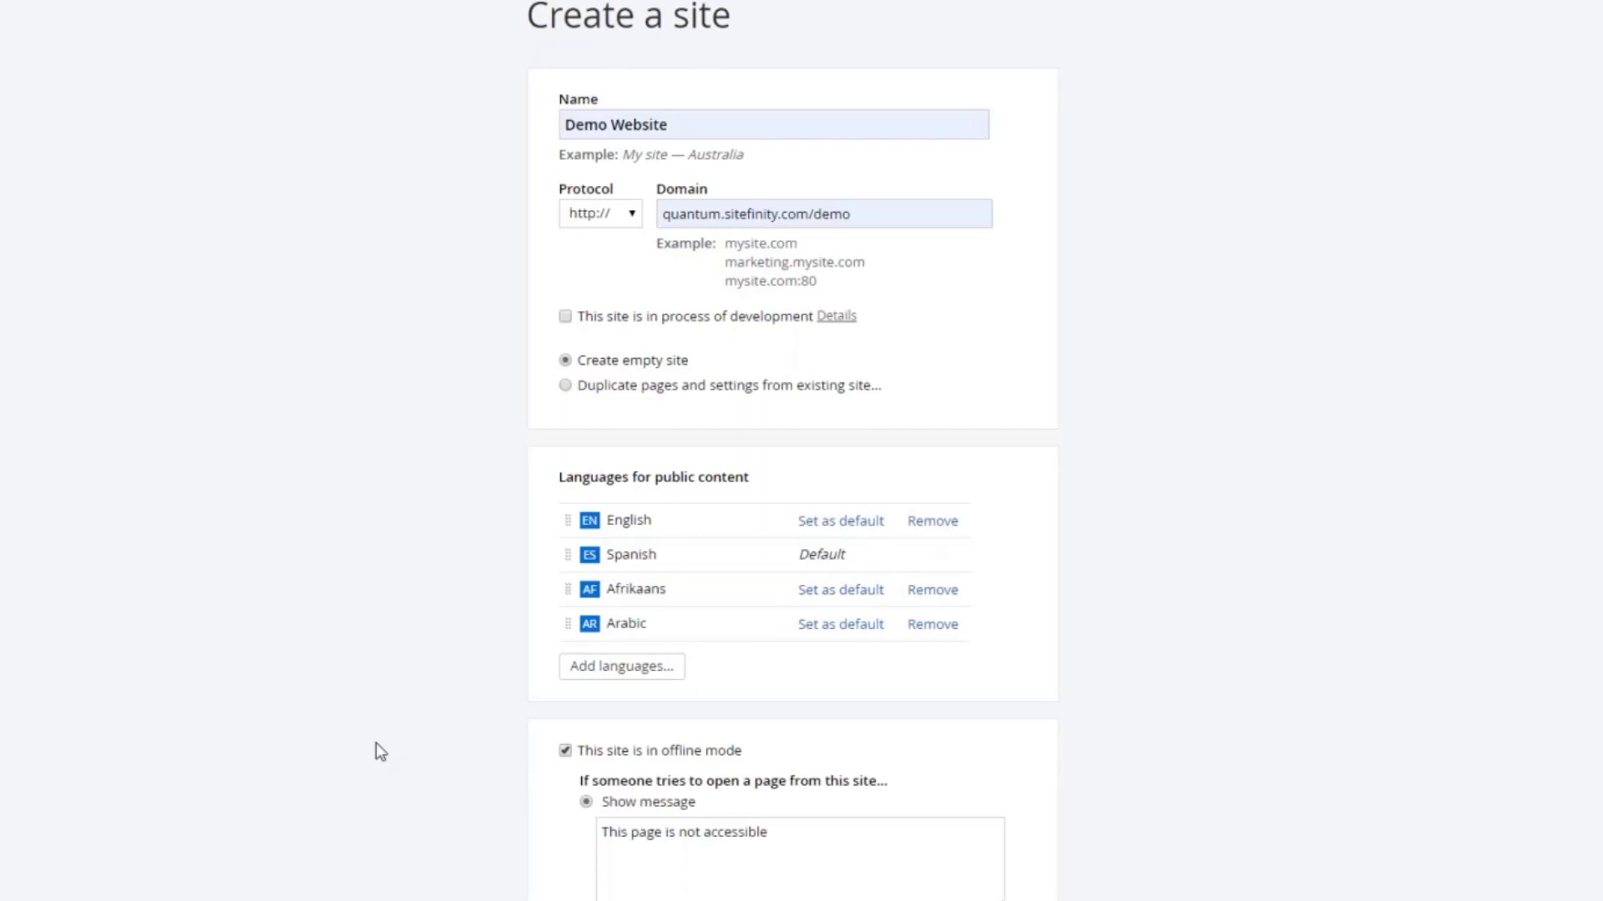
scroll(372, 736, "down", 1)
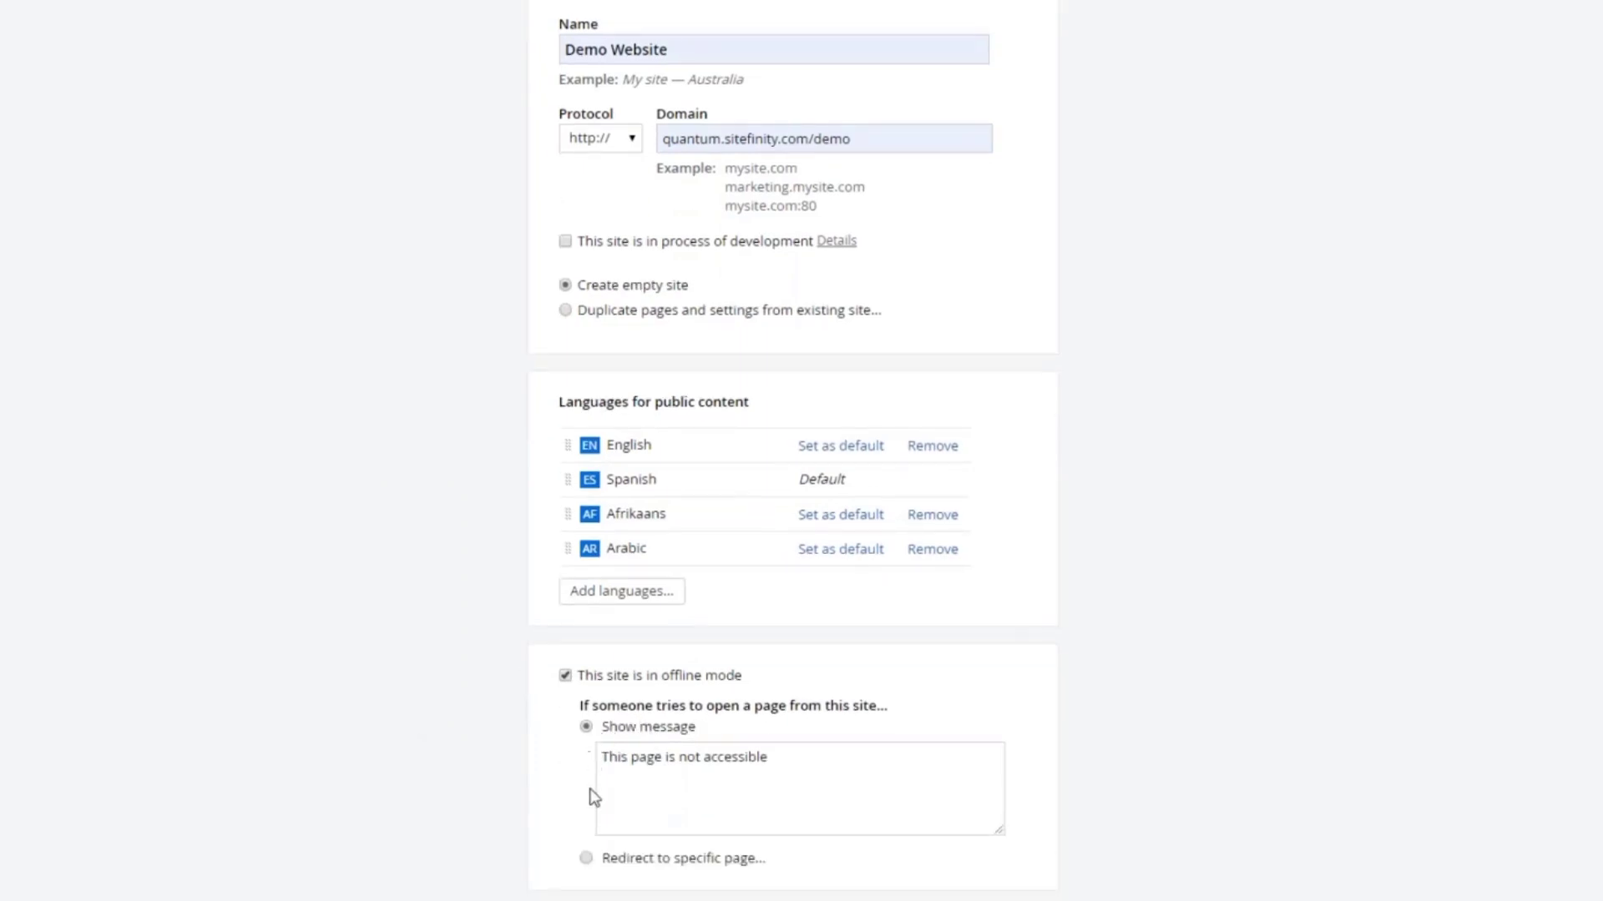
left_click(587, 859)
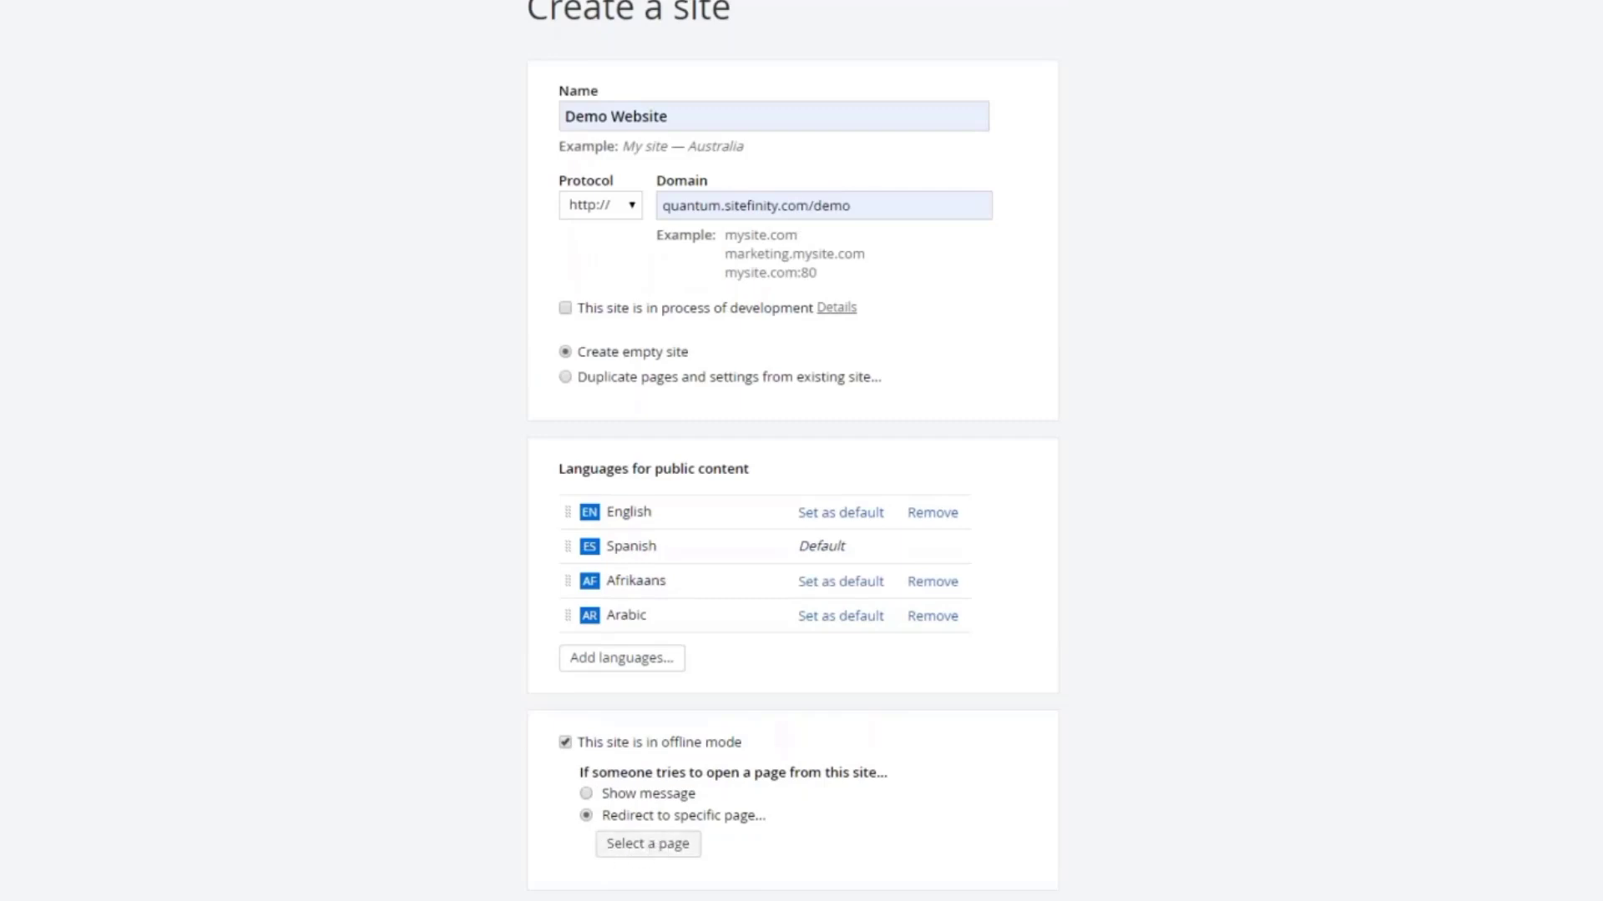
left_click(566, 743)
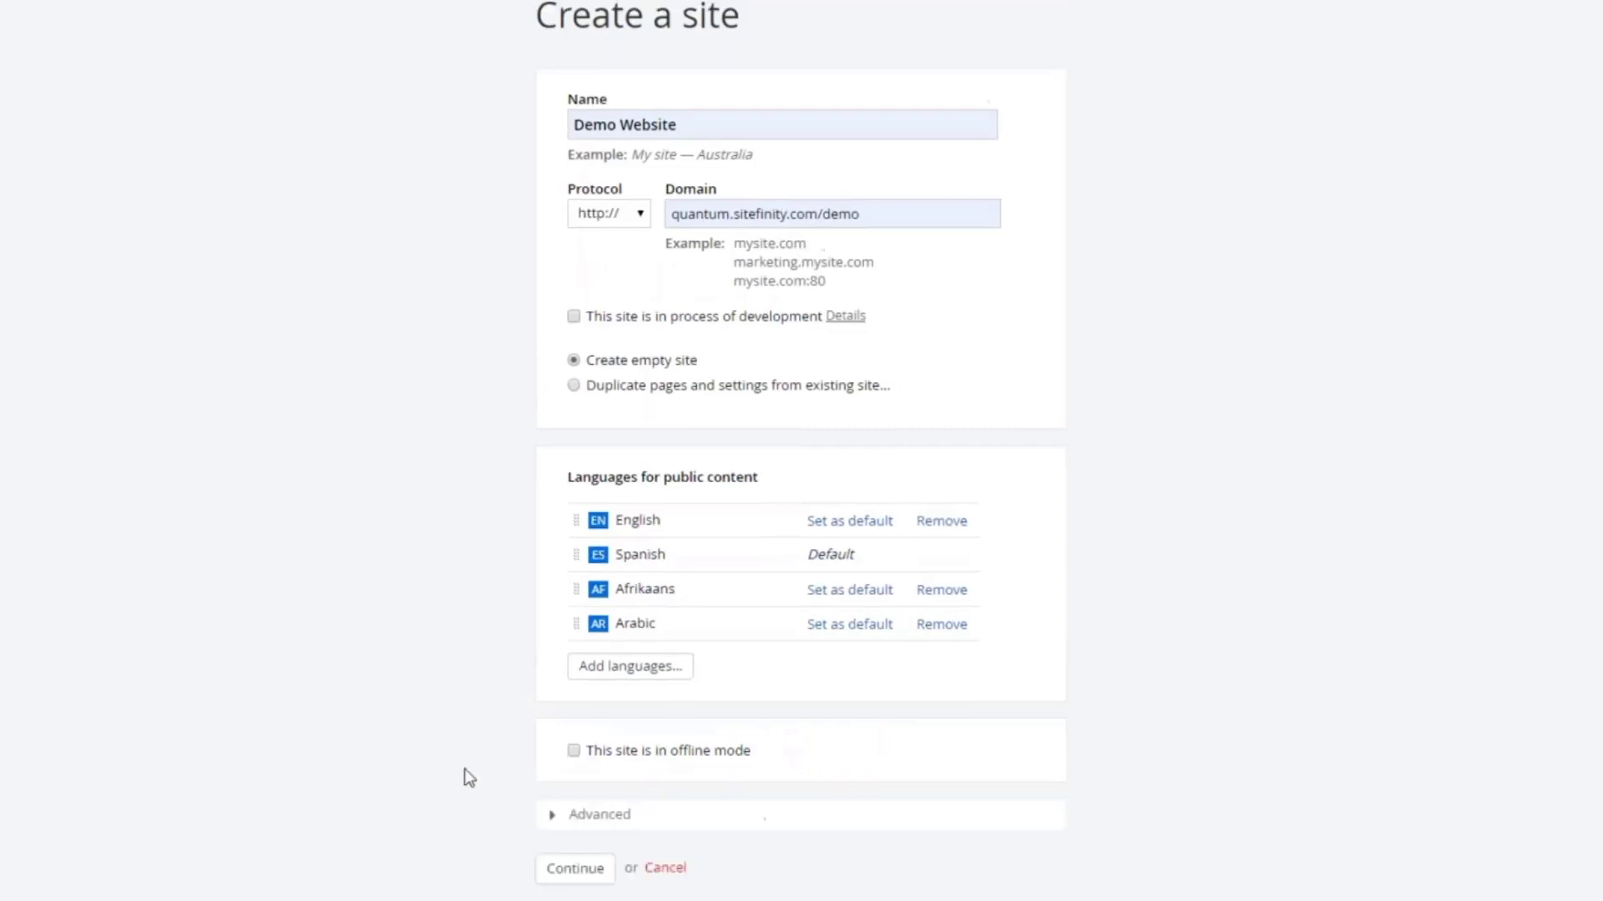
left_click(574, 828)
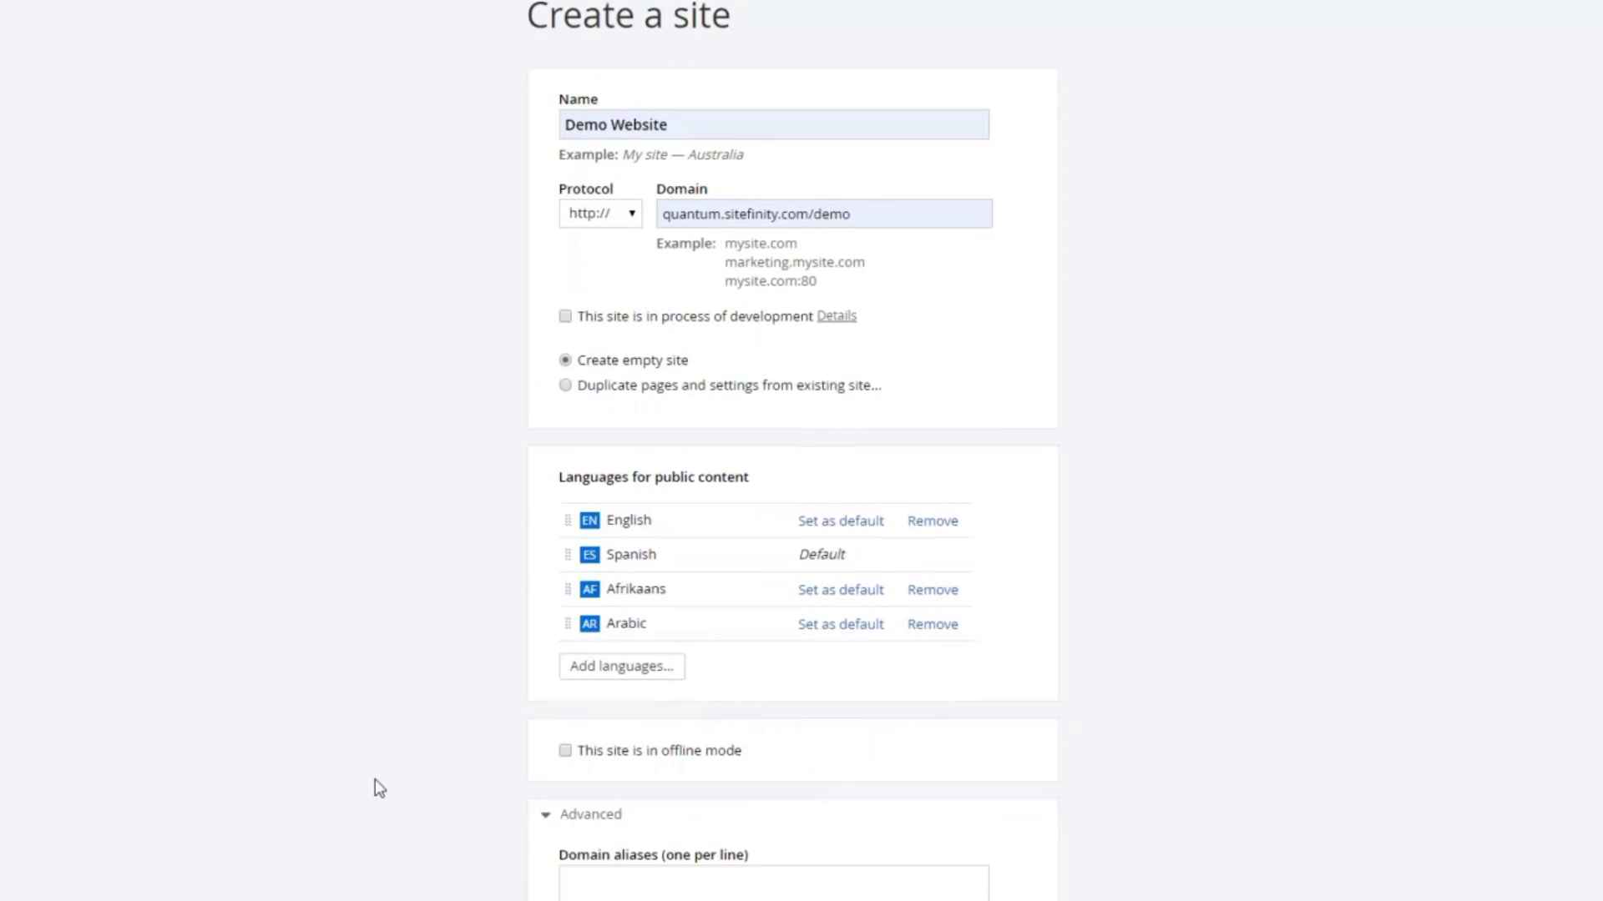
scroll(383, 776, "down", 2)
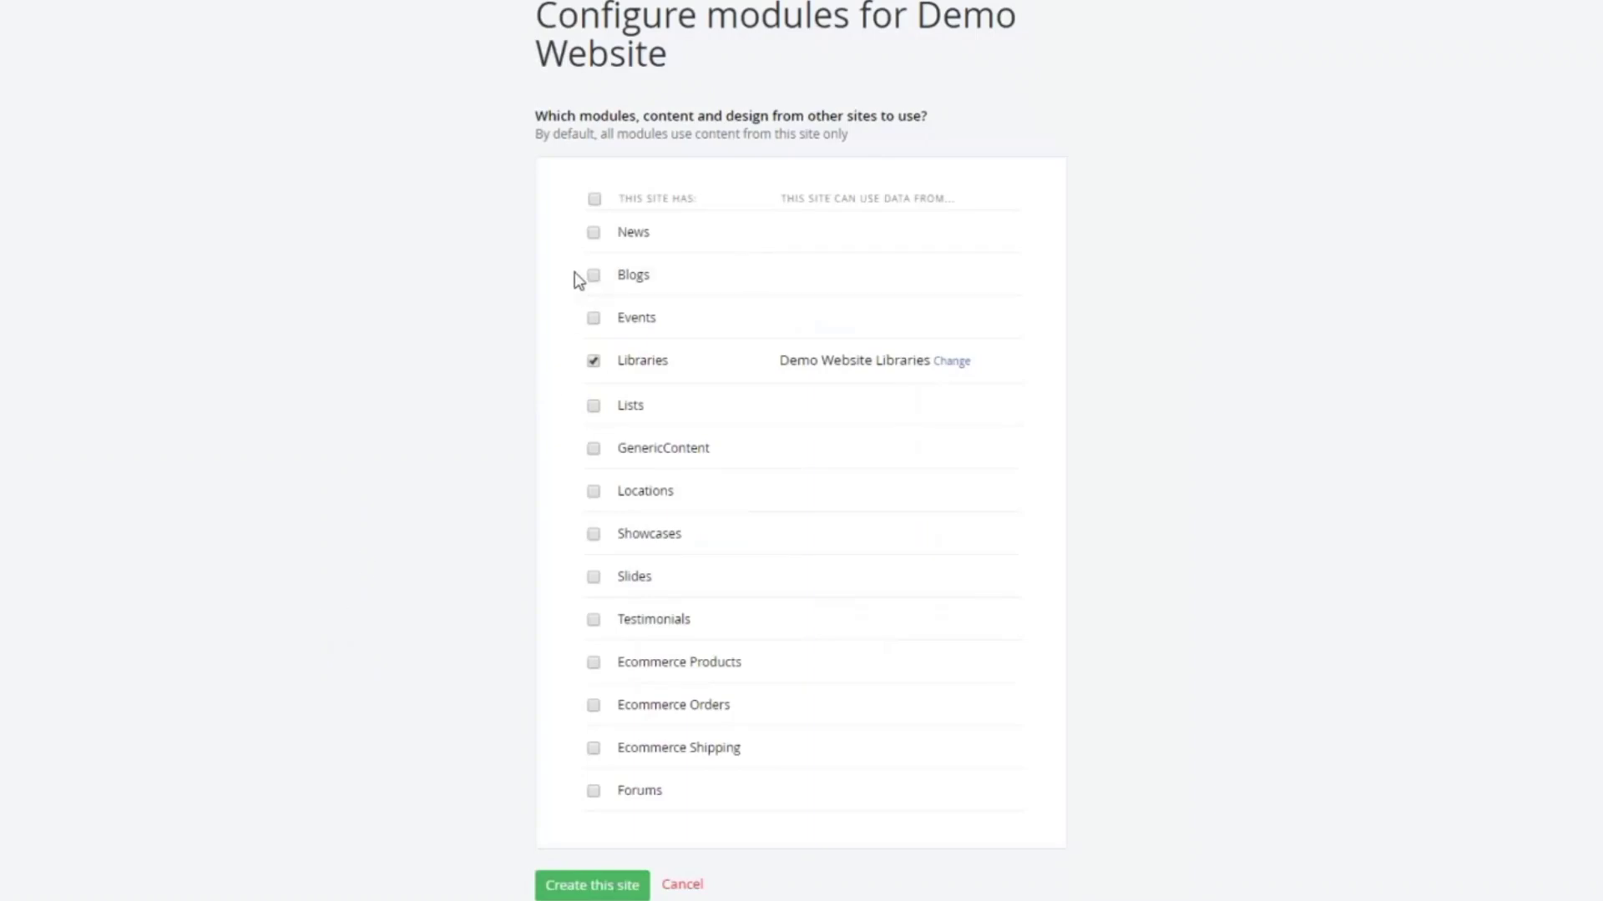
Enable News, Blogs, Locations and Slides, and add Quantum ME News as a News source
left_click(594, 234)
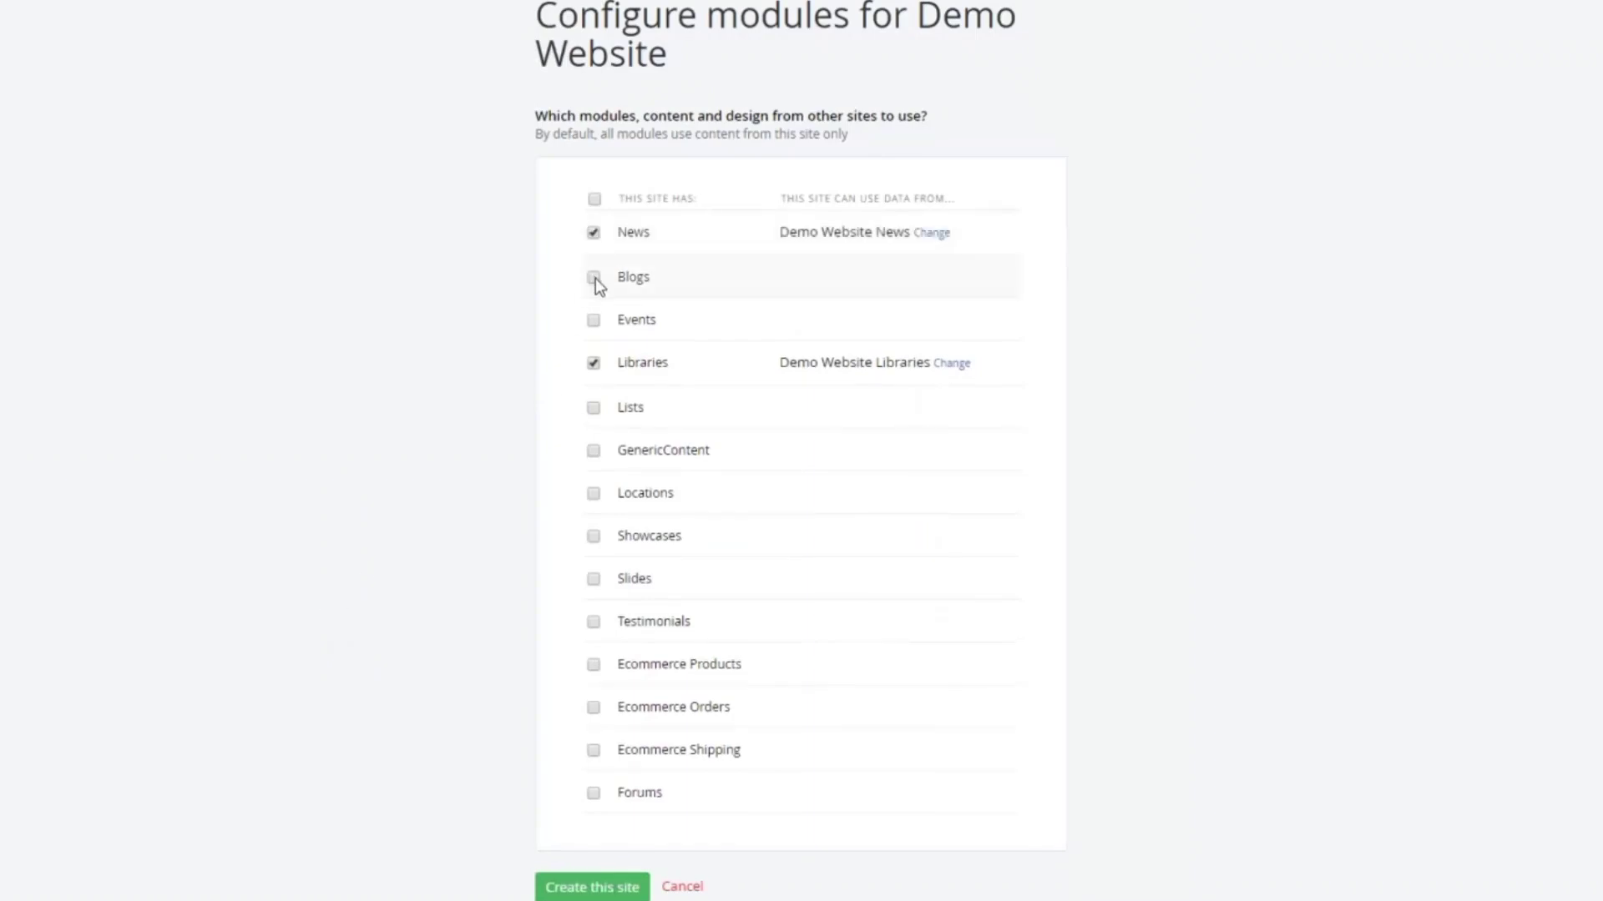
left_click(597, 279)
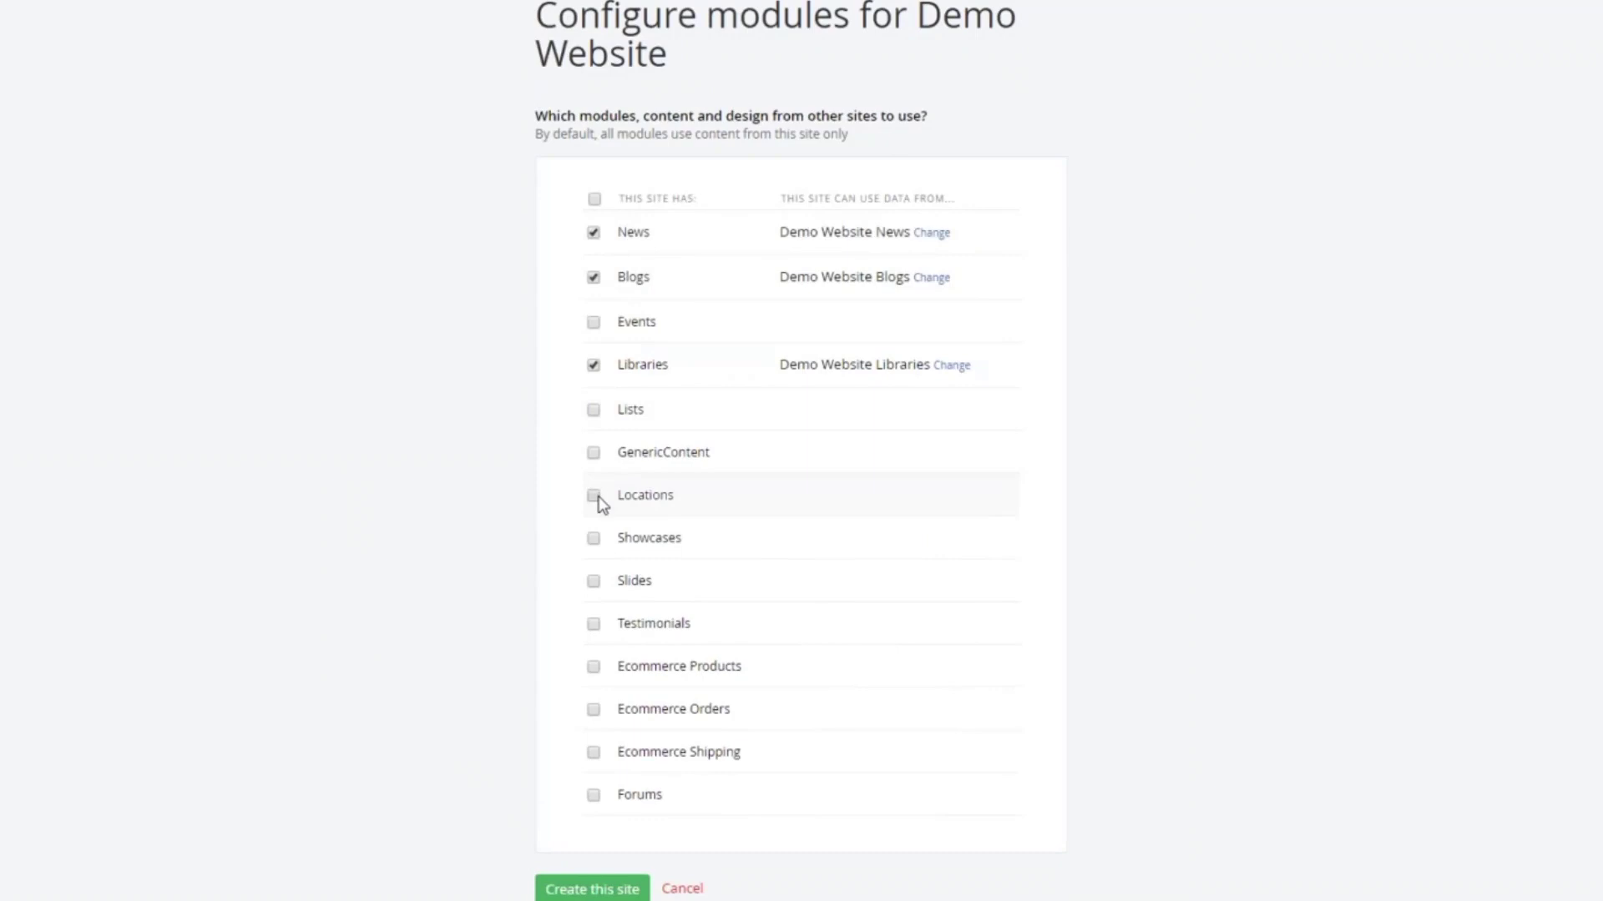
left_click(600, 499)
left_click(593, 584)
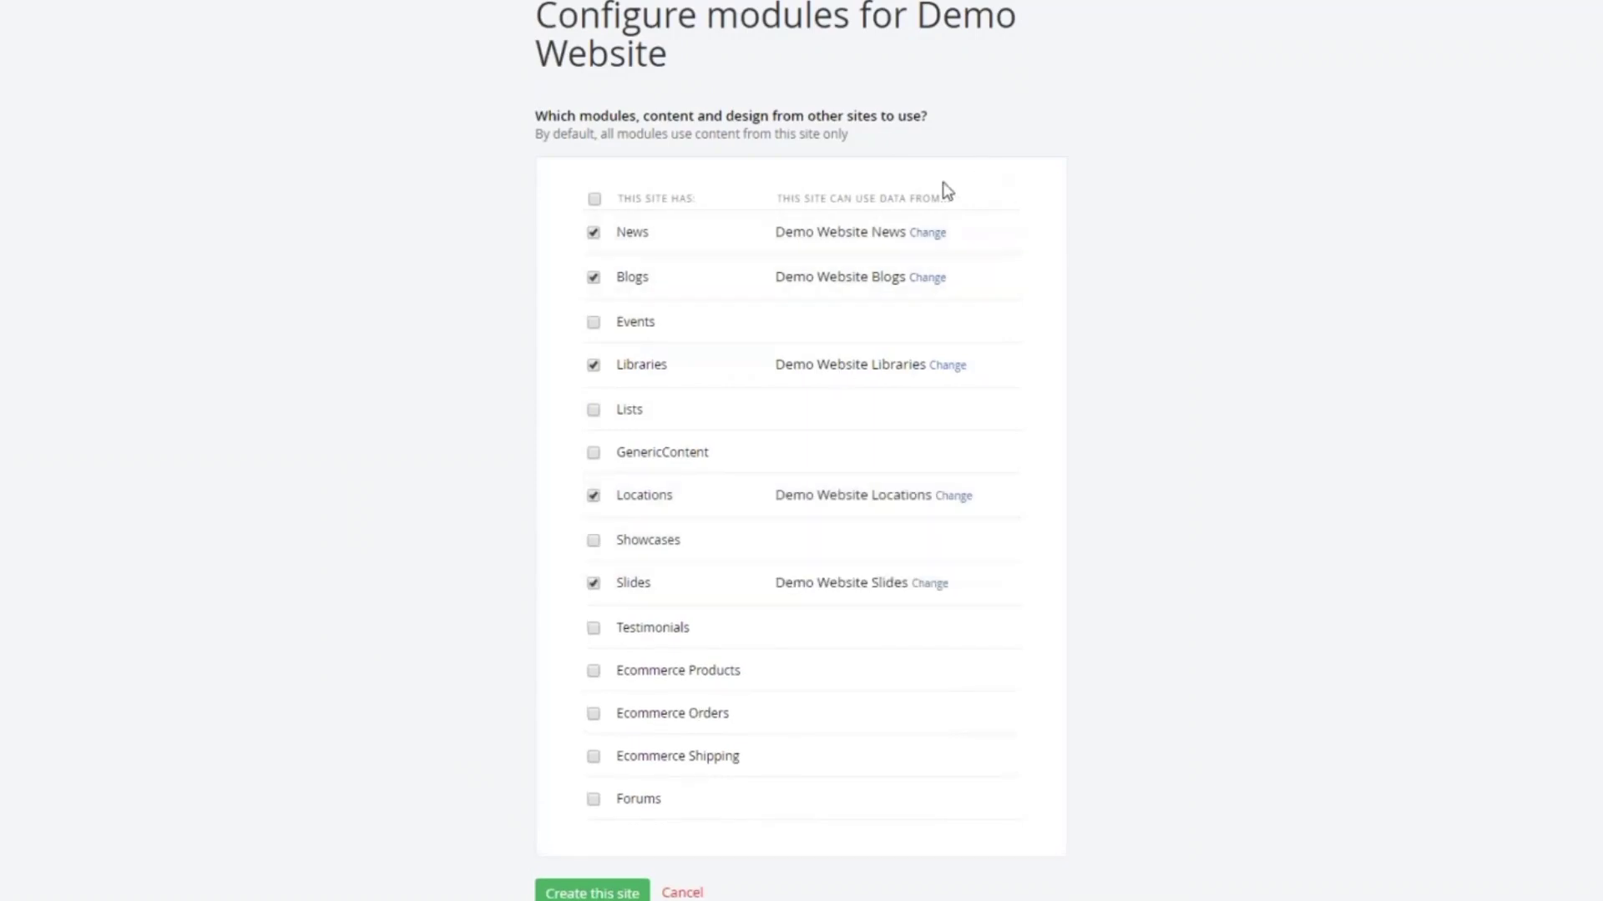
left_click(928, 234)
left_click(593, 278)
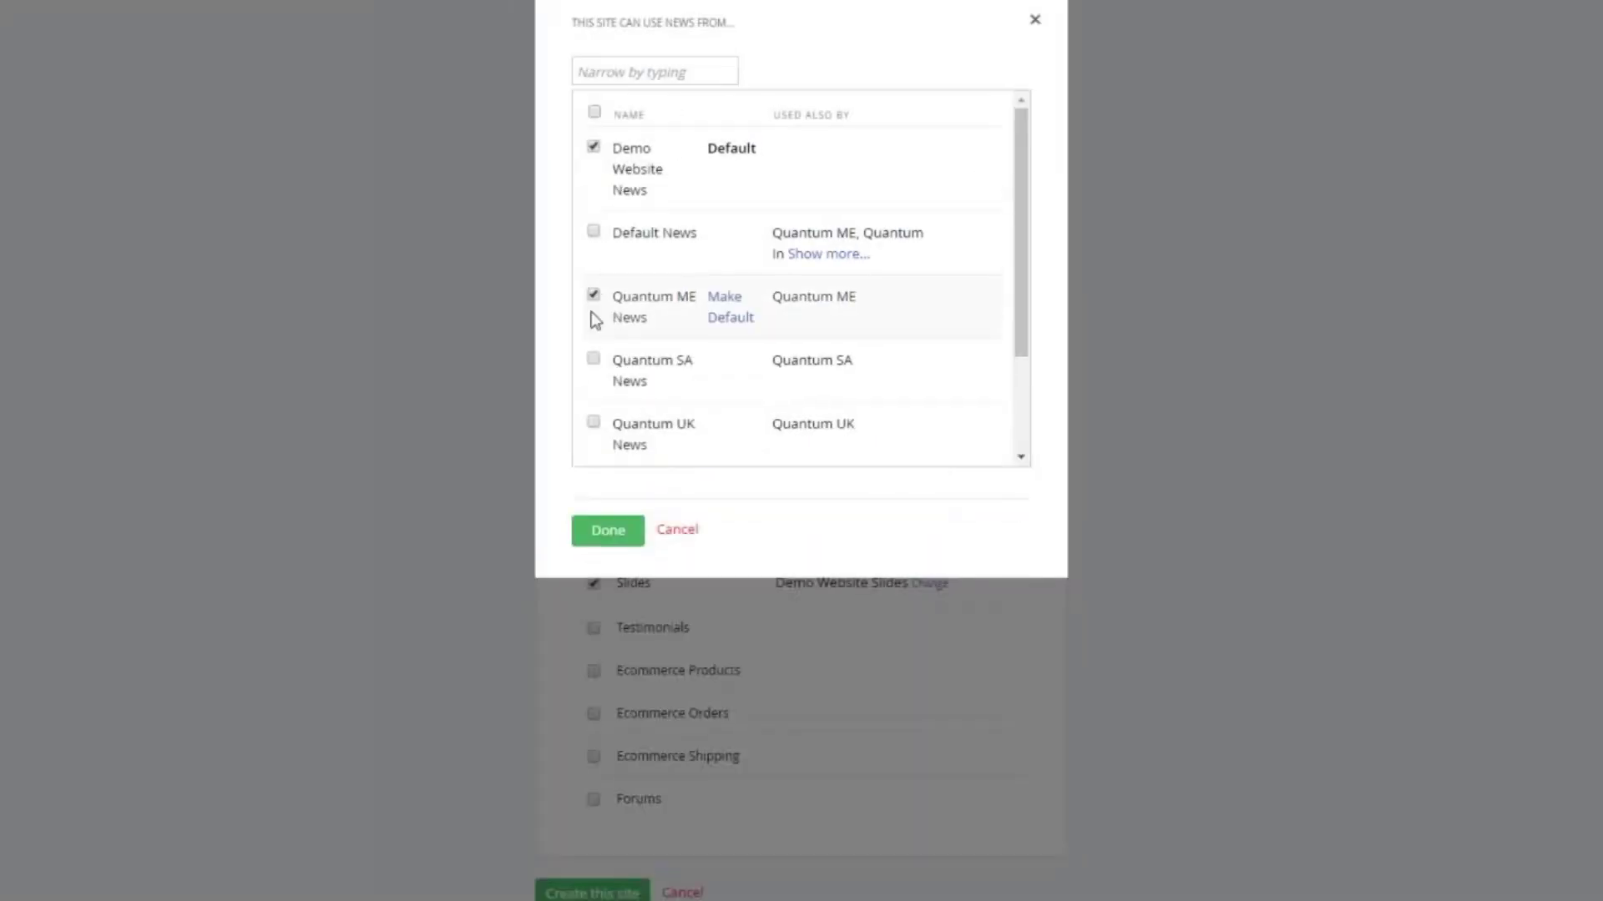
Add Quantum UK News as the default News source, then create Demo Website
left_click(595, 425)
left_click(602, 531)
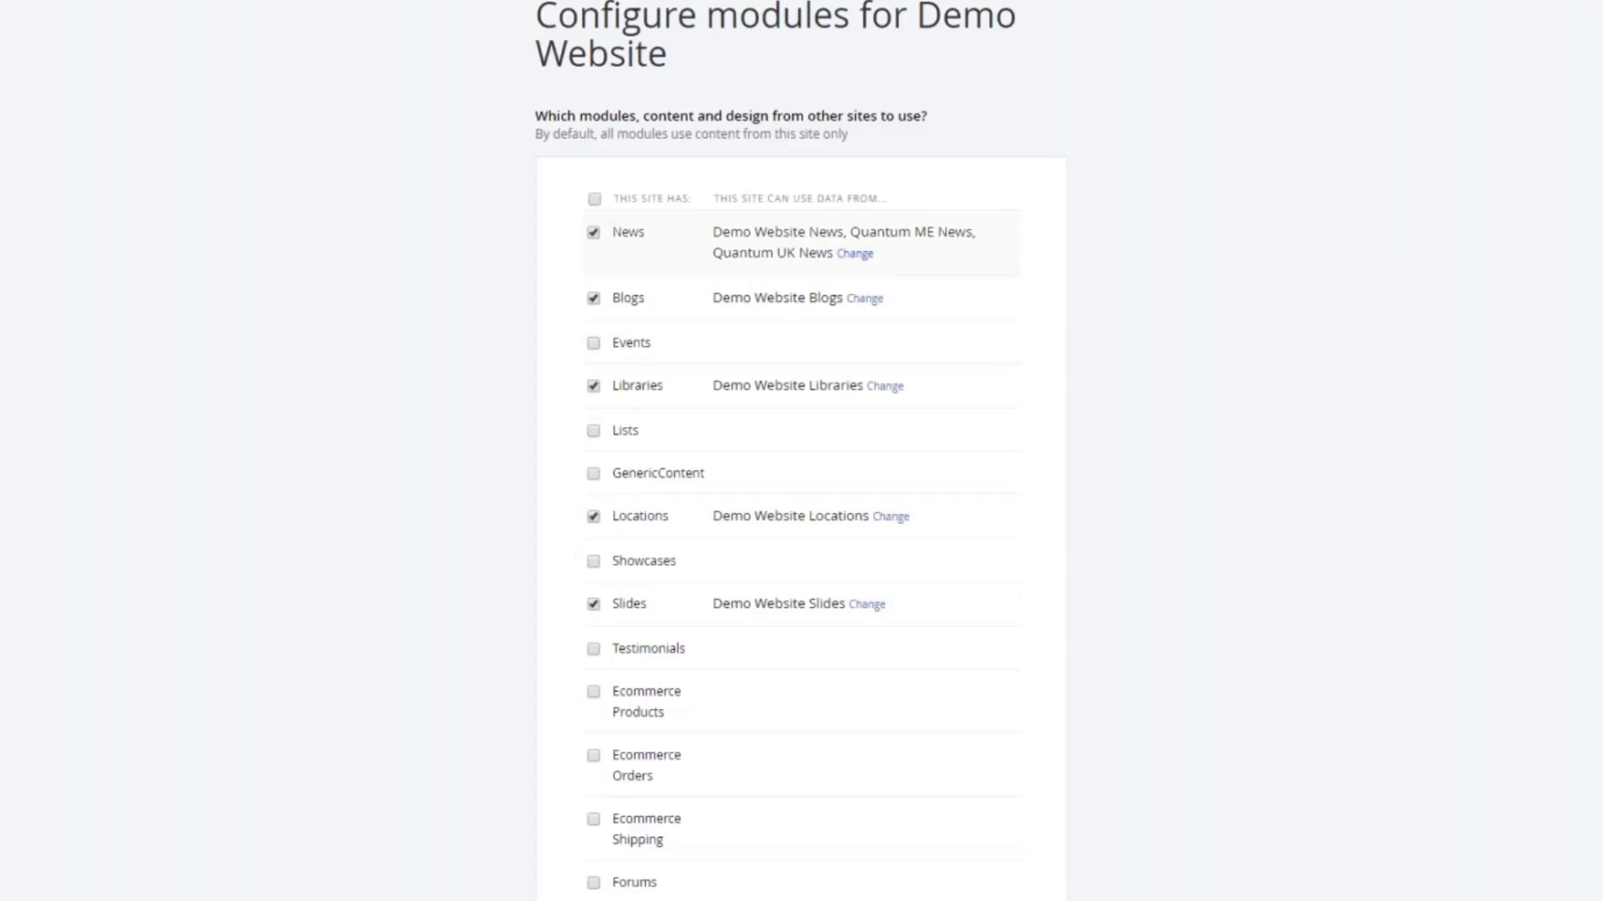
left_click(855, 255)
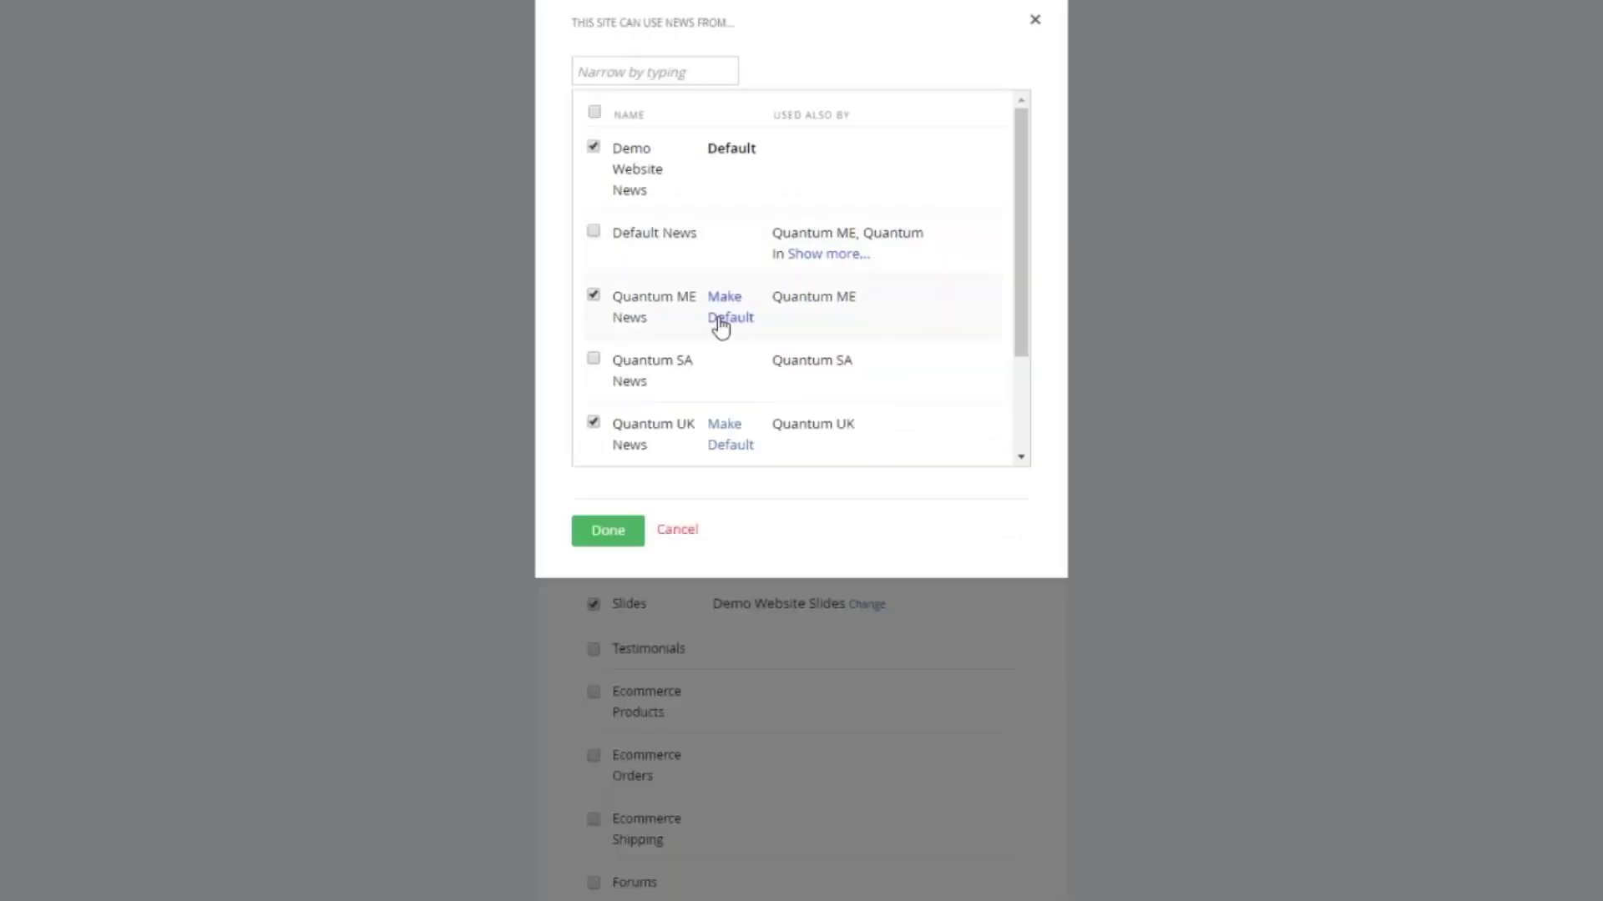
left_click(723, 434)
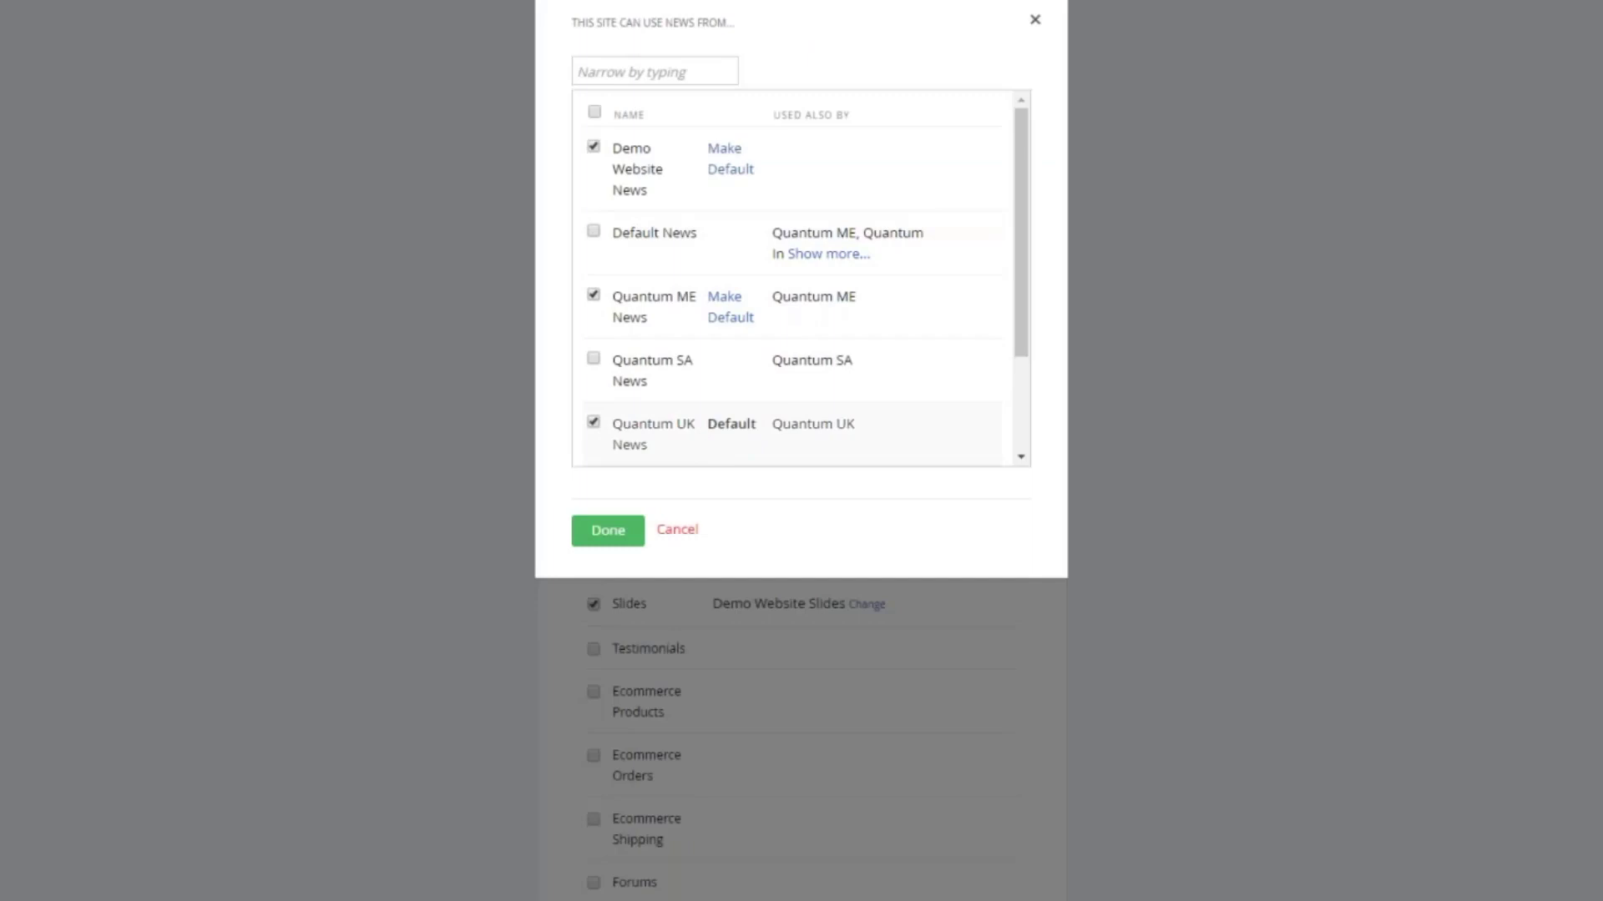
left_click(609, 532)
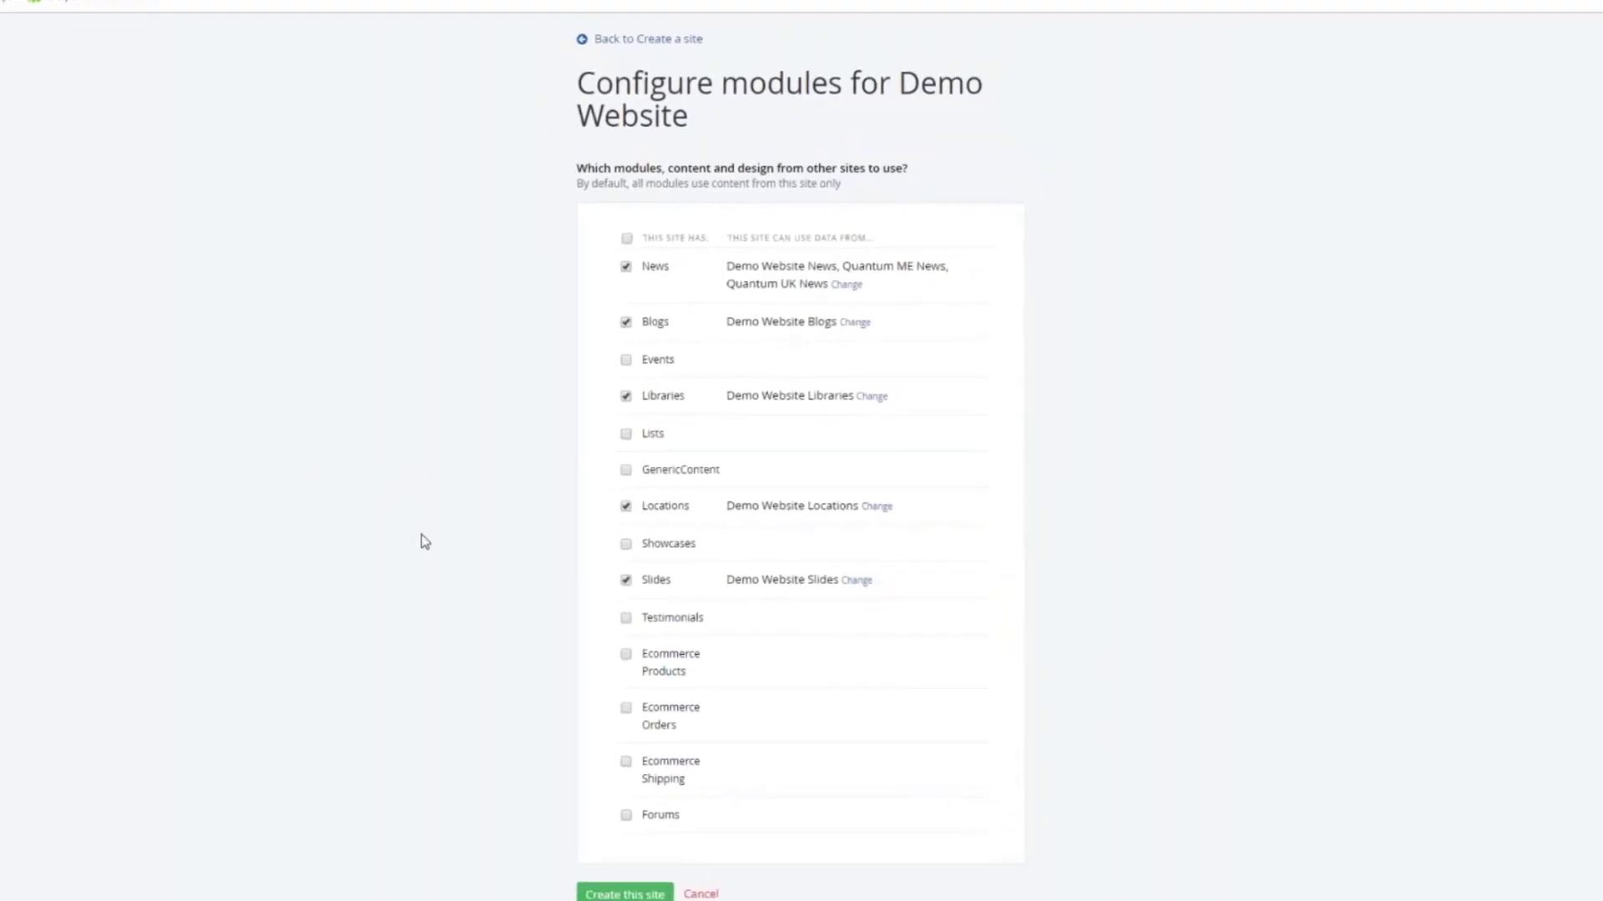
left_click(624, 894)
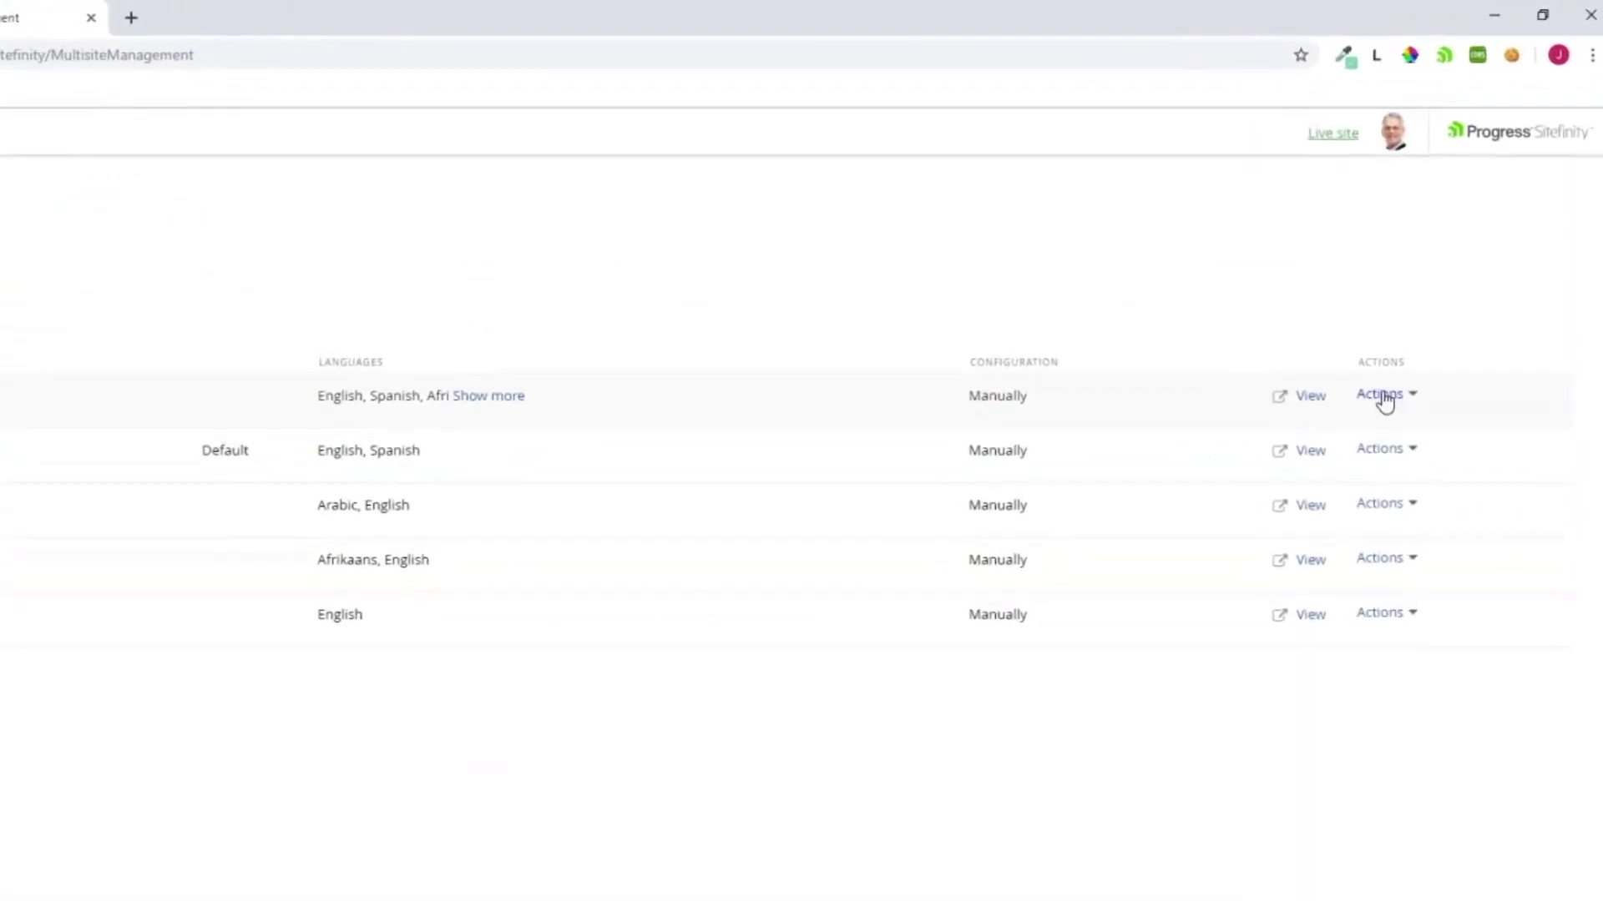
Show the Actions menu for Demo Website in the Sites list
left_click(1383, 396)
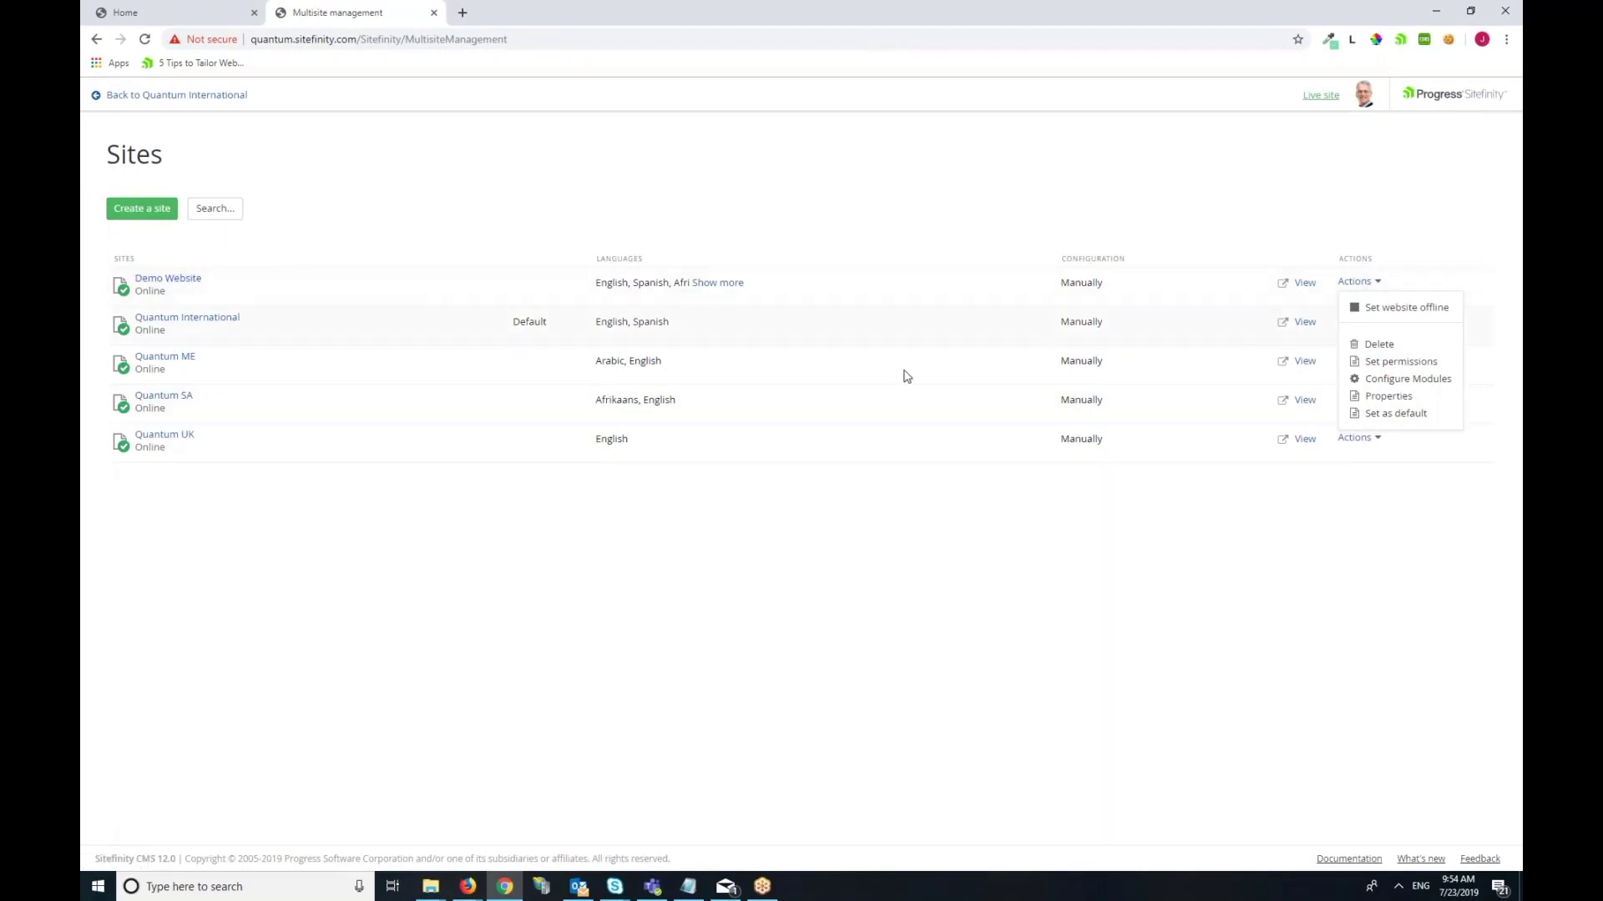
Open Demo Website for editing, then go to the Basic Settings Languages page
left_click(176, 279)
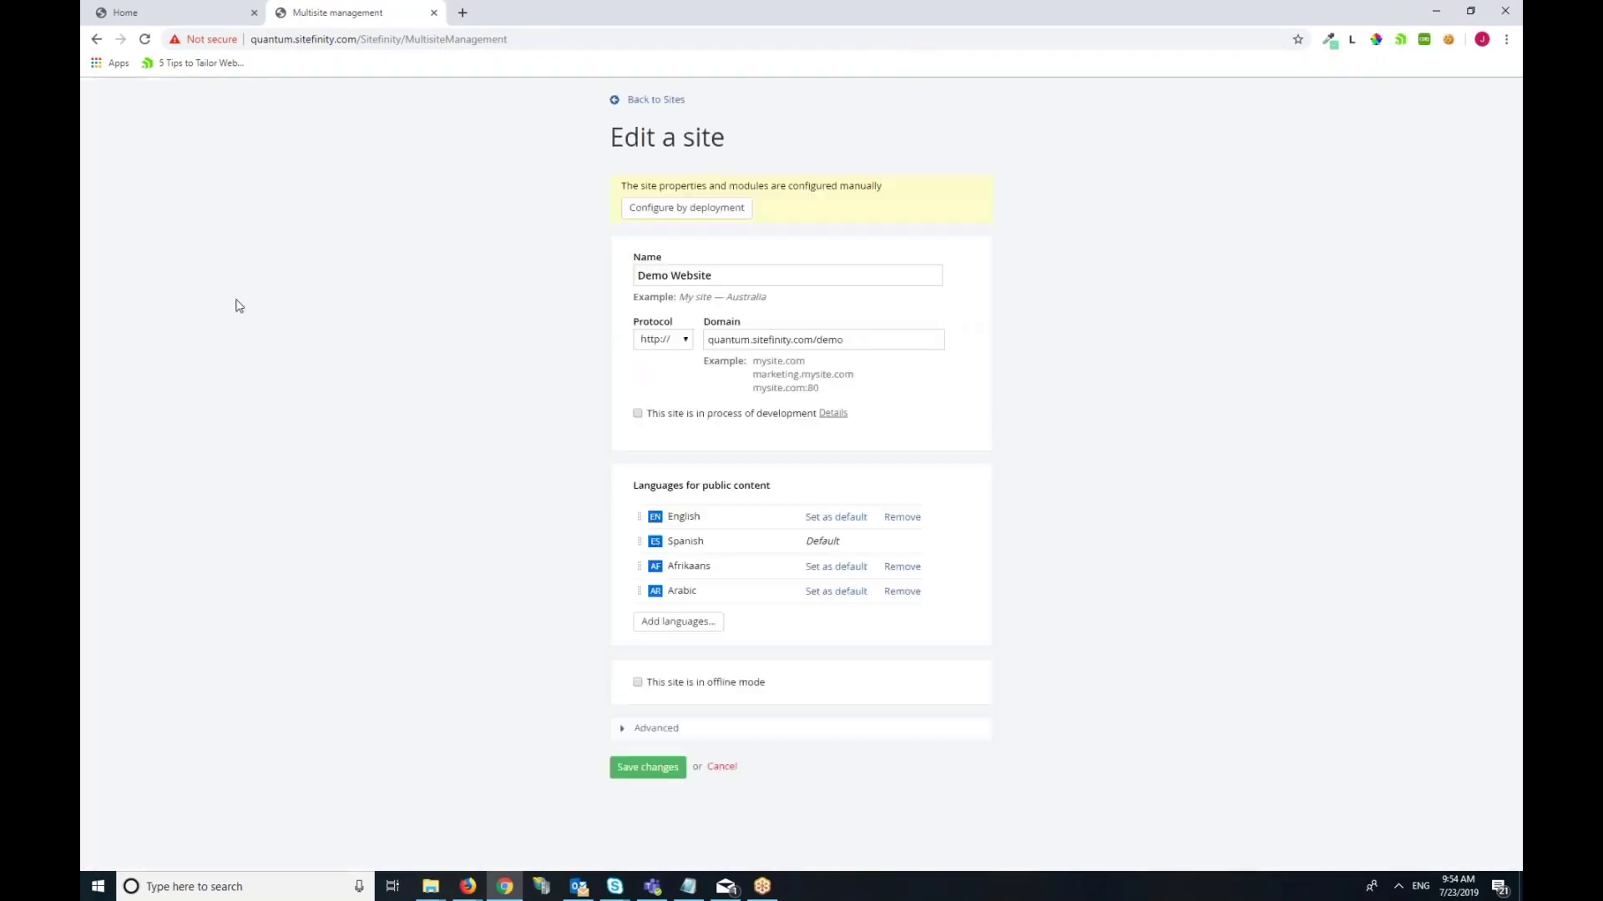
left_click(672, 626)
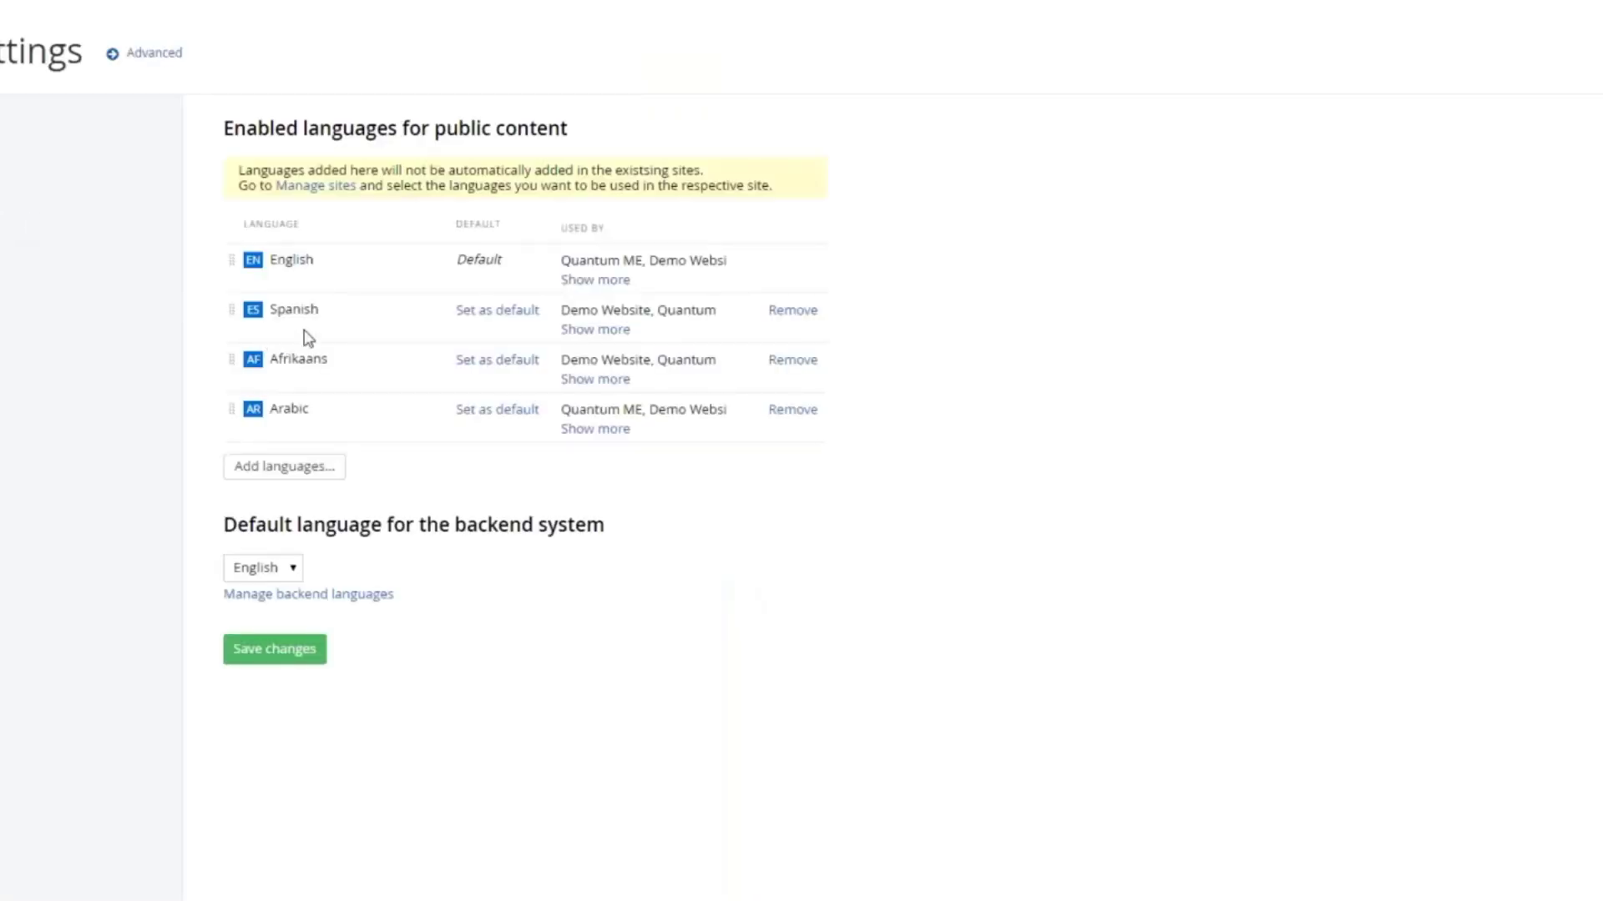
Add English (Ireland) from the regional cultures list and save the language settings
left_click(278, 473)
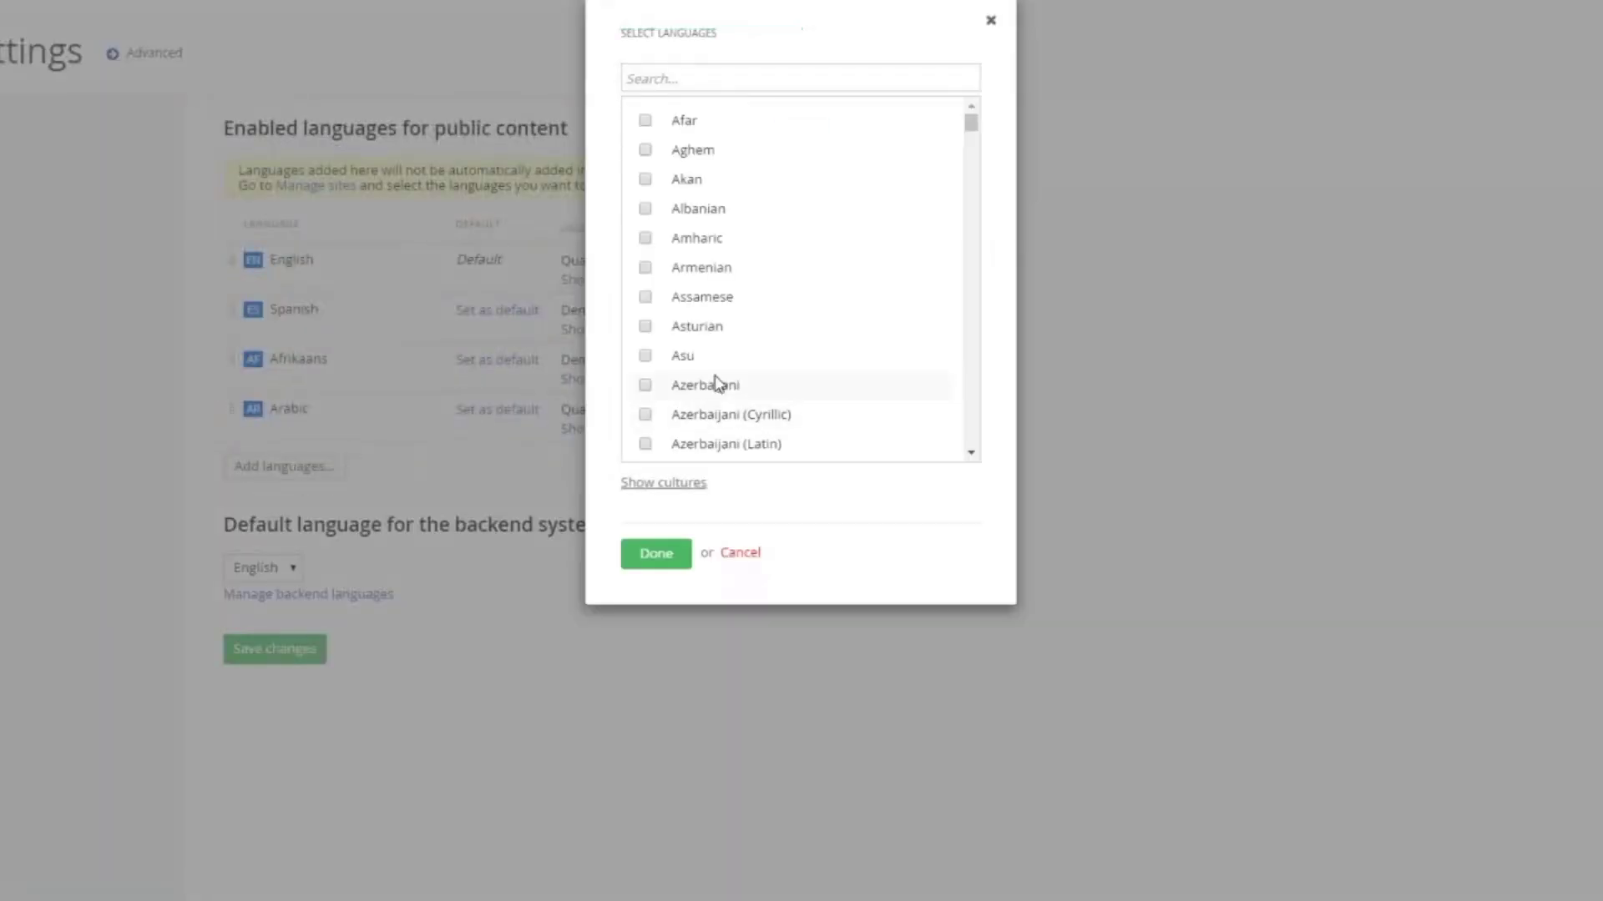
left_click(657, 485)
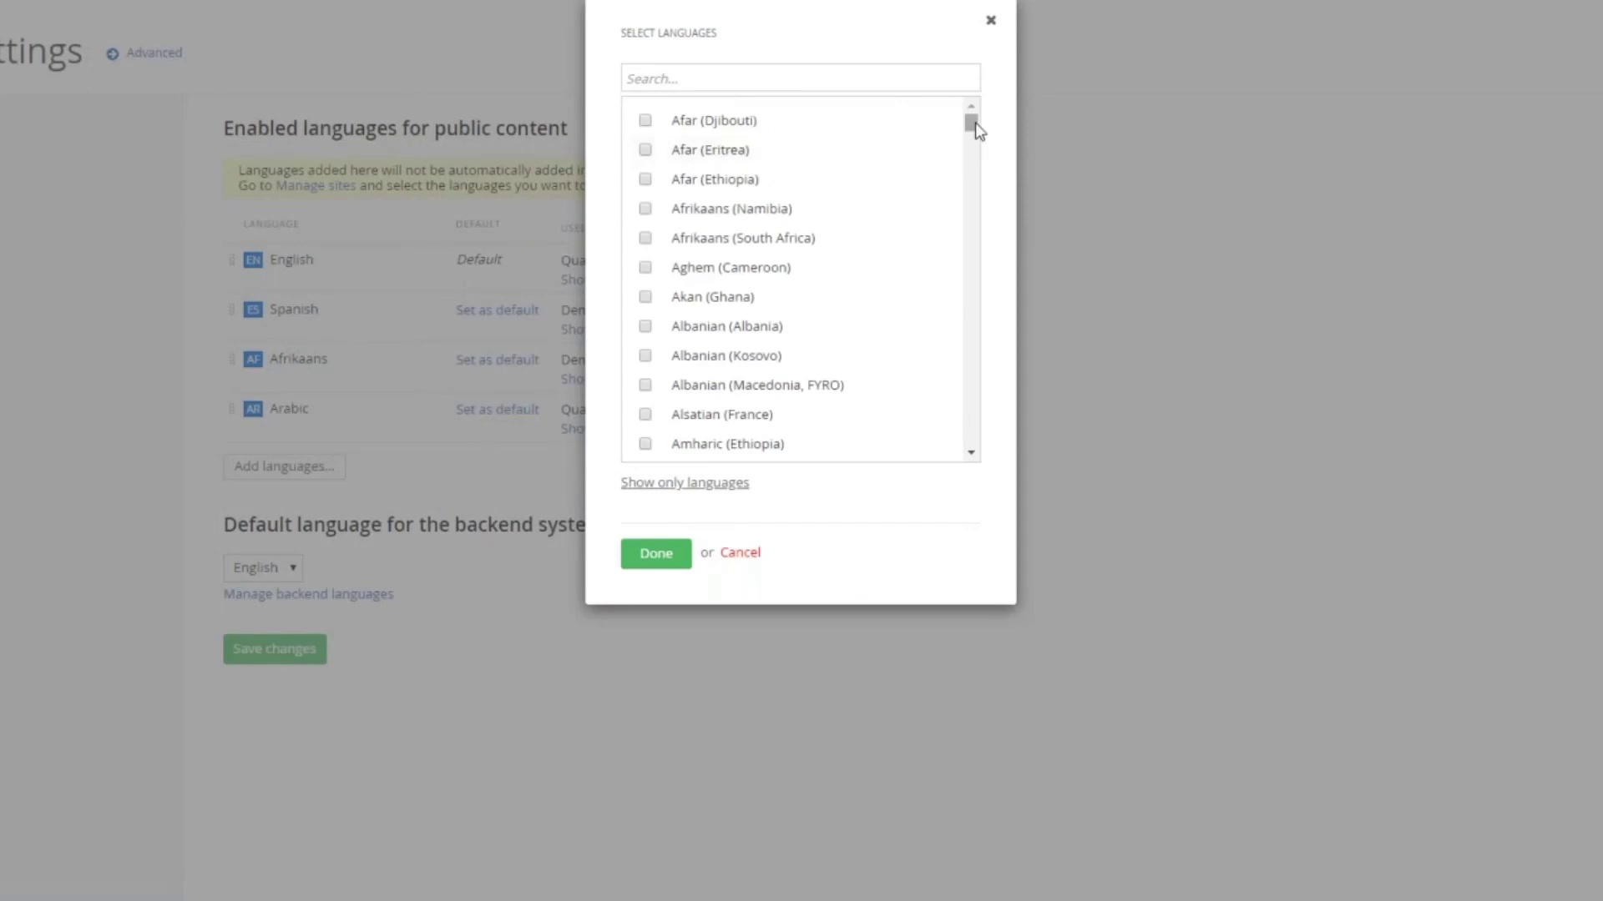
left_click_drag(973, 121, 984, 208)
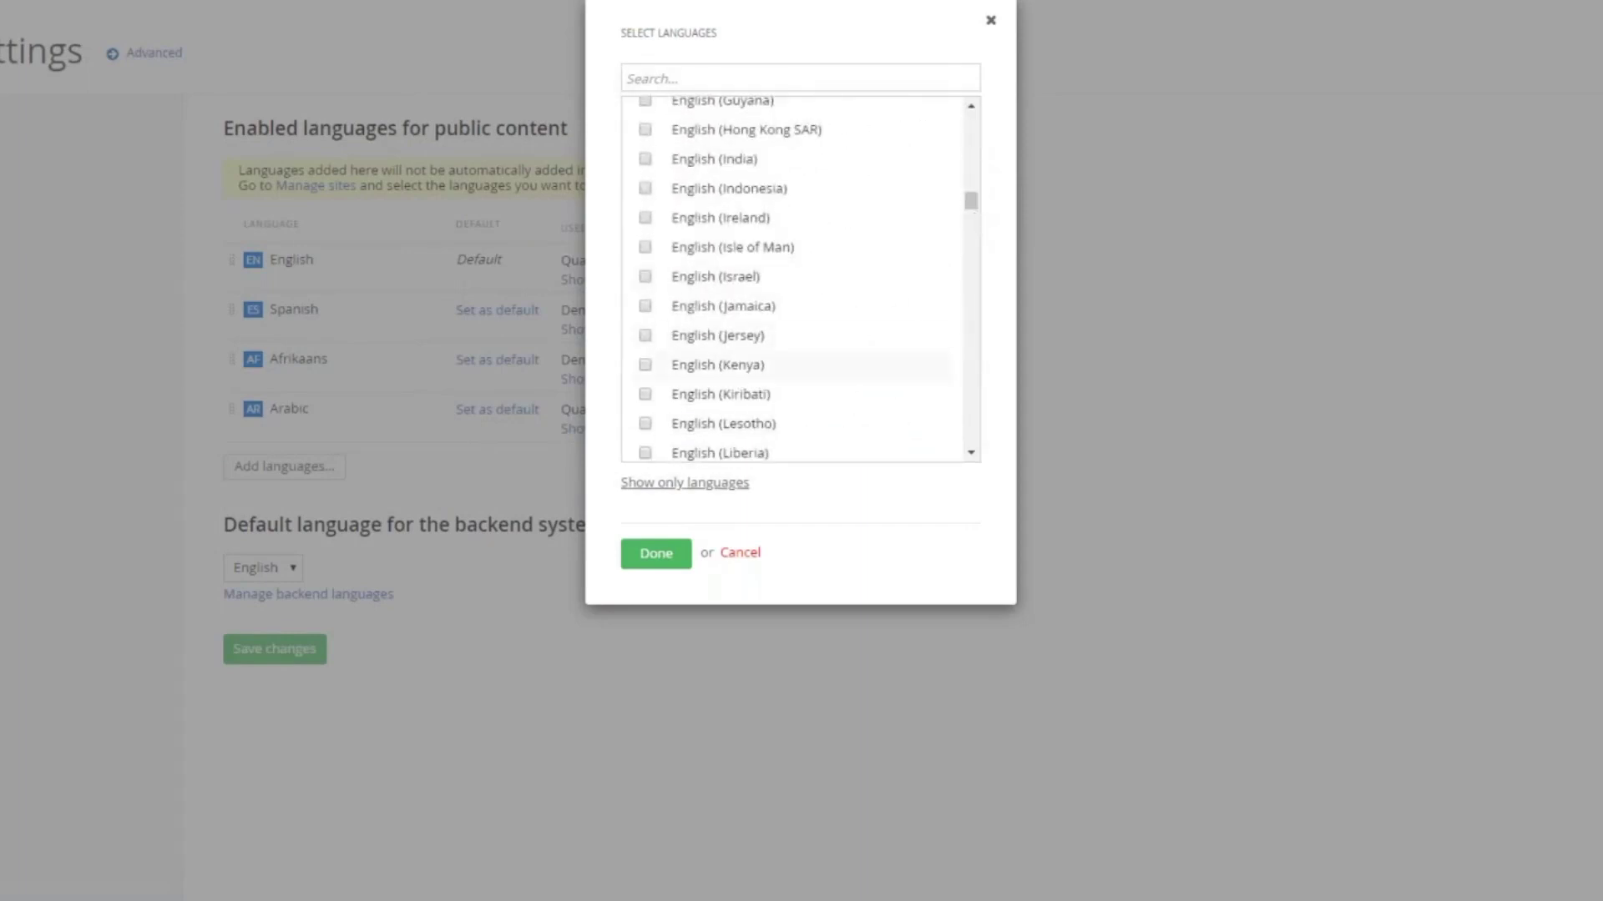
left_click(642, 220)
left_click(667, 554)
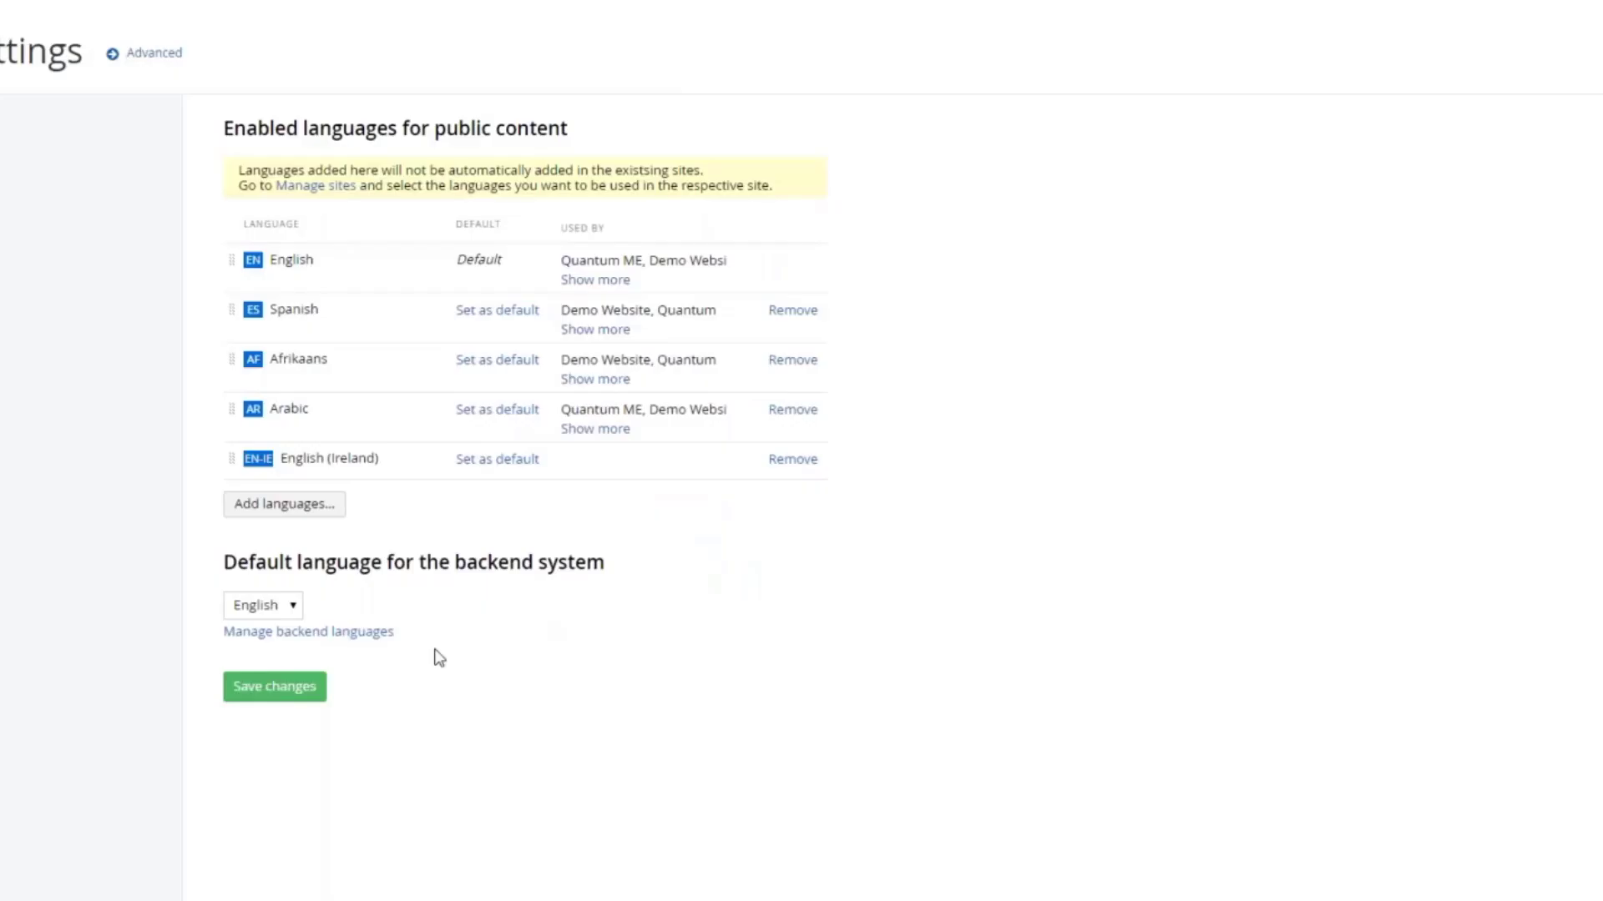
left_click(257, 688)
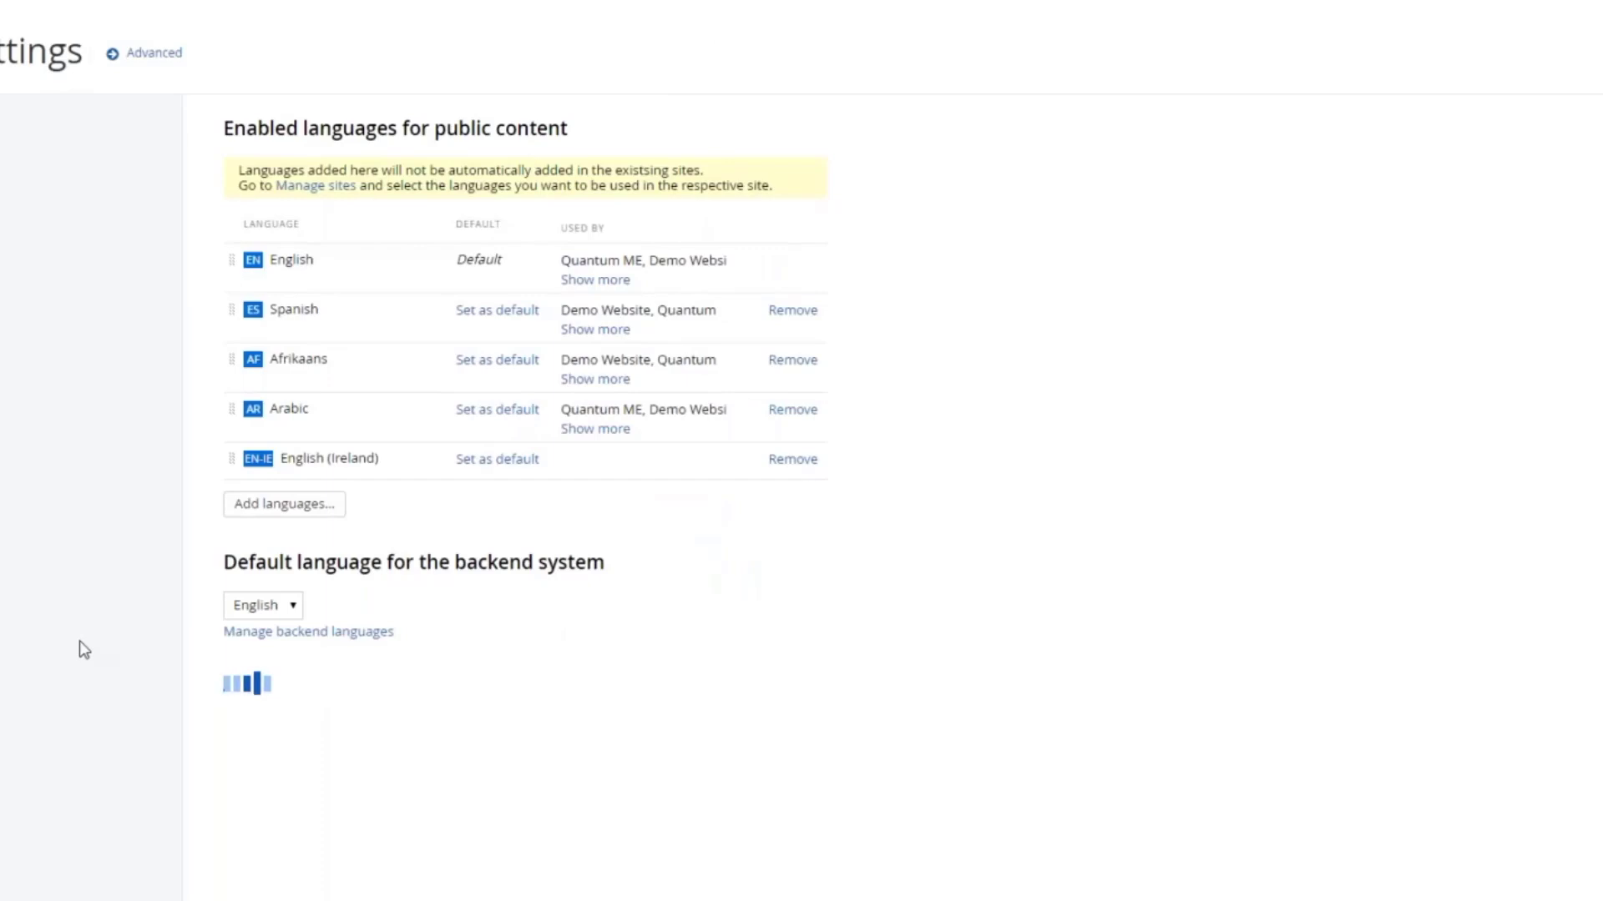